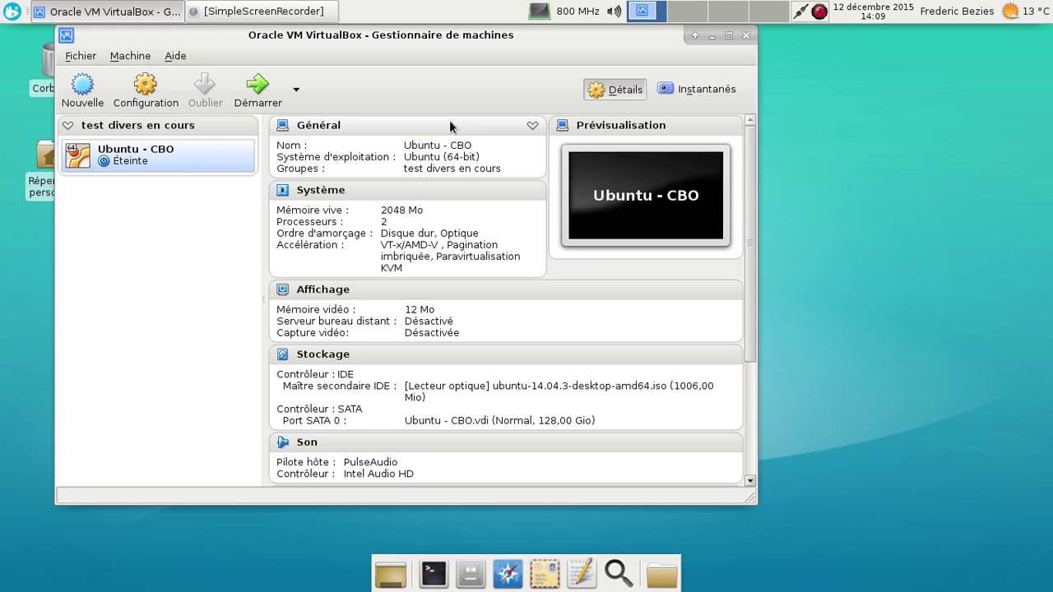
# Start the Ubuntu - CBO VM full screen, boot it, and log in with the account password
pyautogui.click(260, 91)
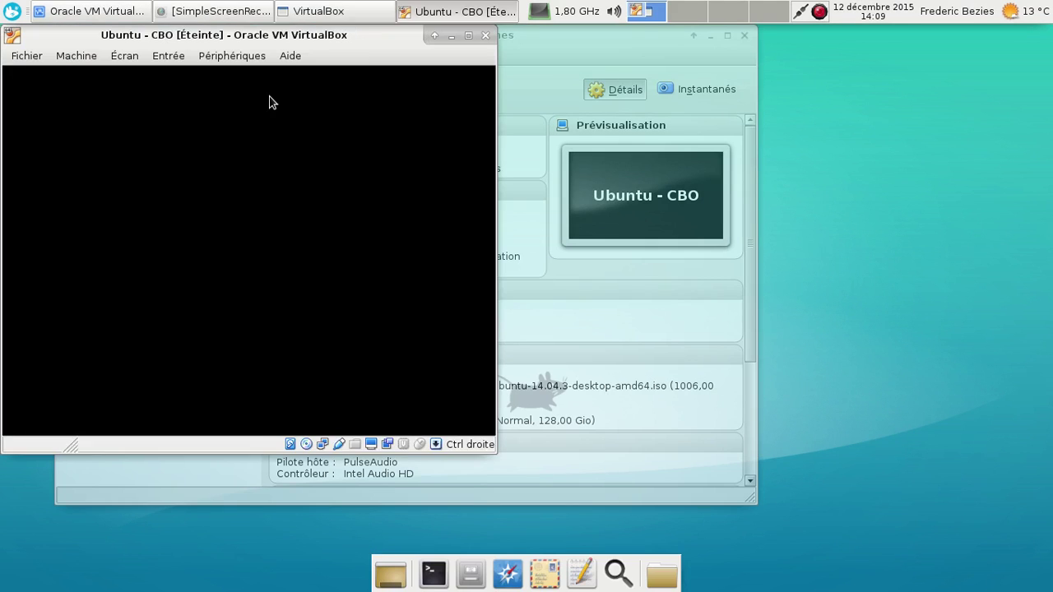
pyautogui.press('Control_R+f')
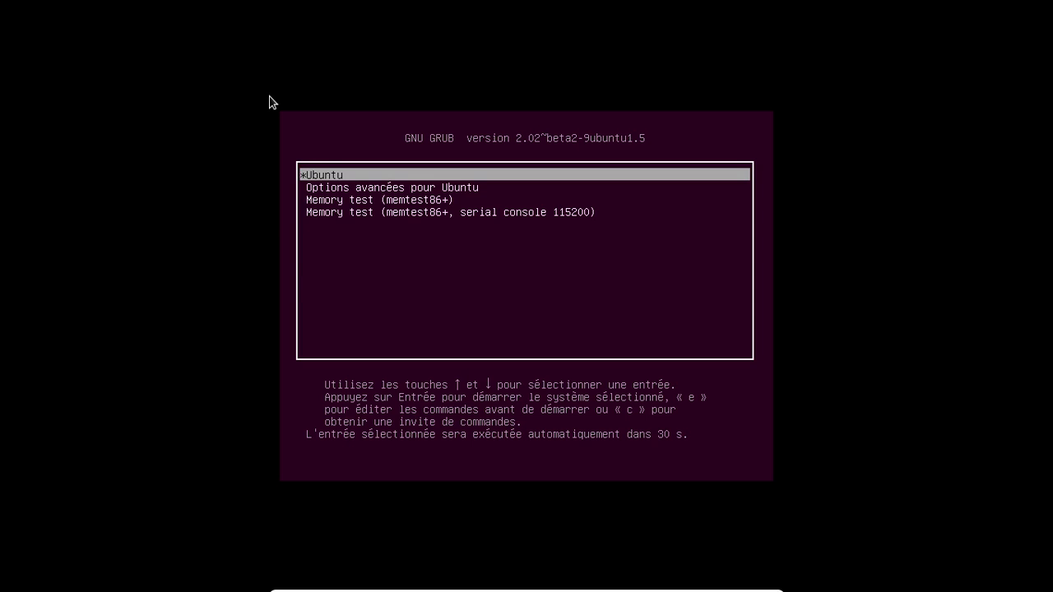
pyautogui.press('Return')
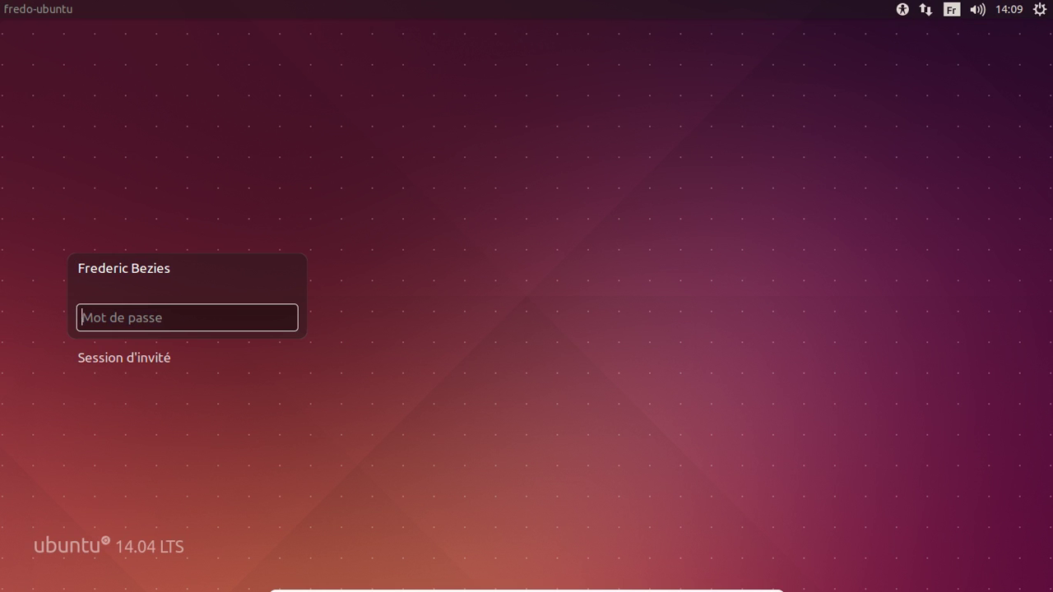
pyautogui.write('xxxxxxxxx')
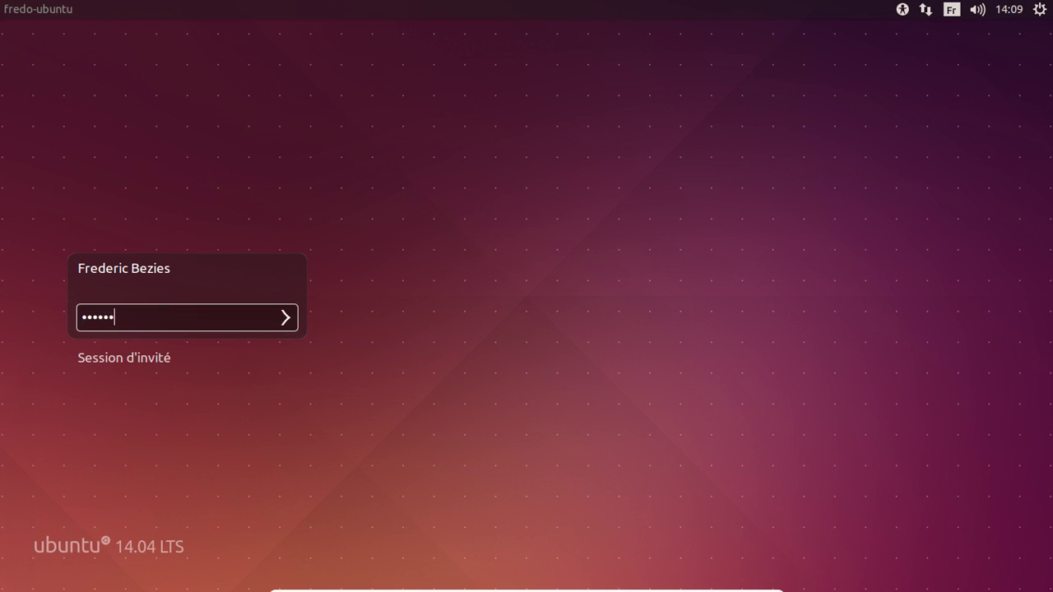
pyautogui.press('Return')
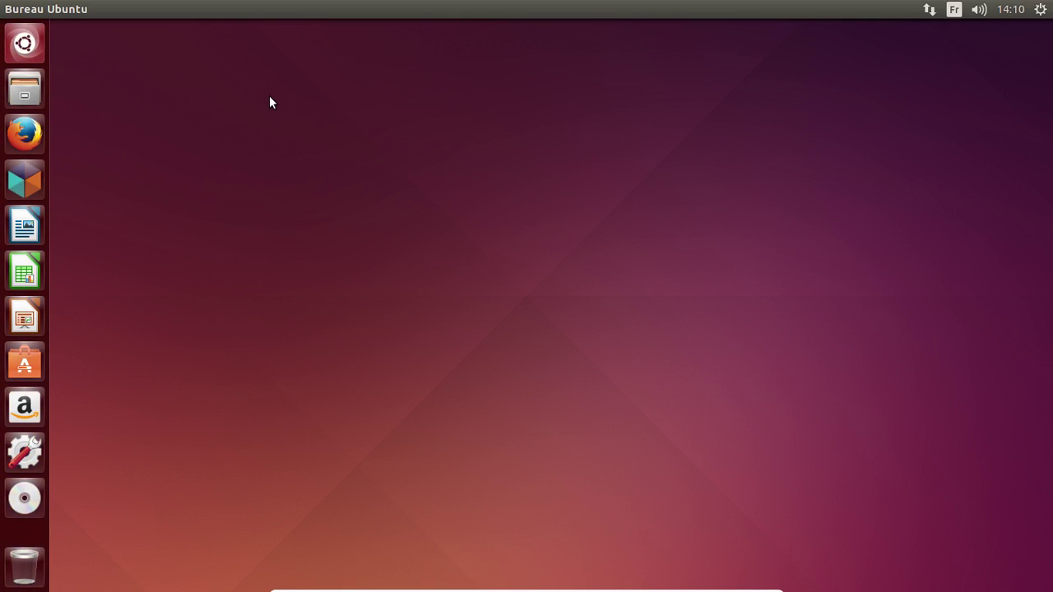
# Launch CCS Client and sign in with the user name and password
pyautogui.click(24, 181)
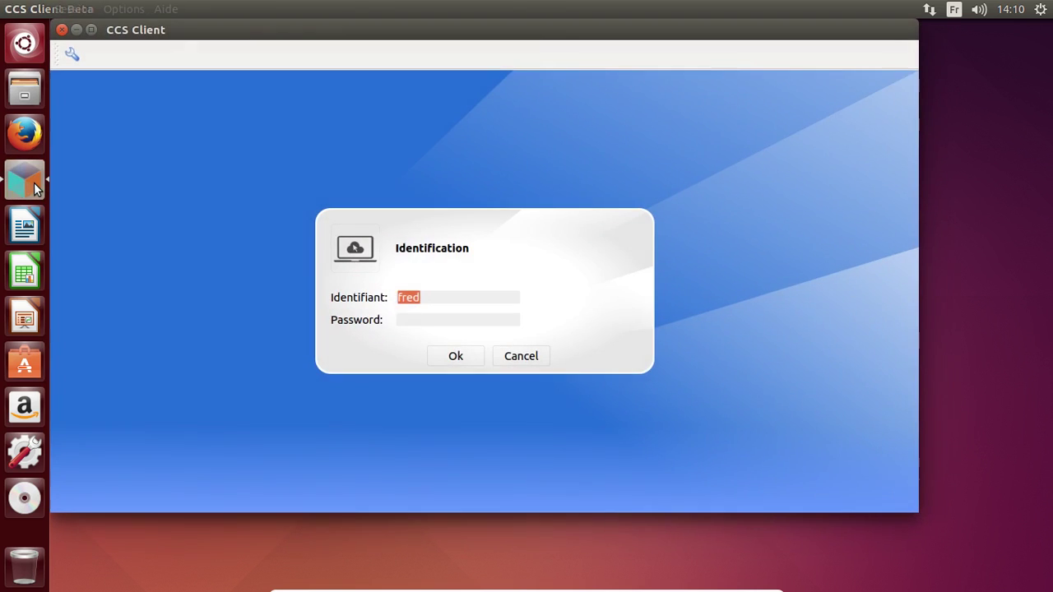
pyautogui.write('f')
pyautogui.write('bezsid')
pyautogui.press('BackSpace')
pyautogui.press('BackSpace')
pyautogui.press('BackSpace')
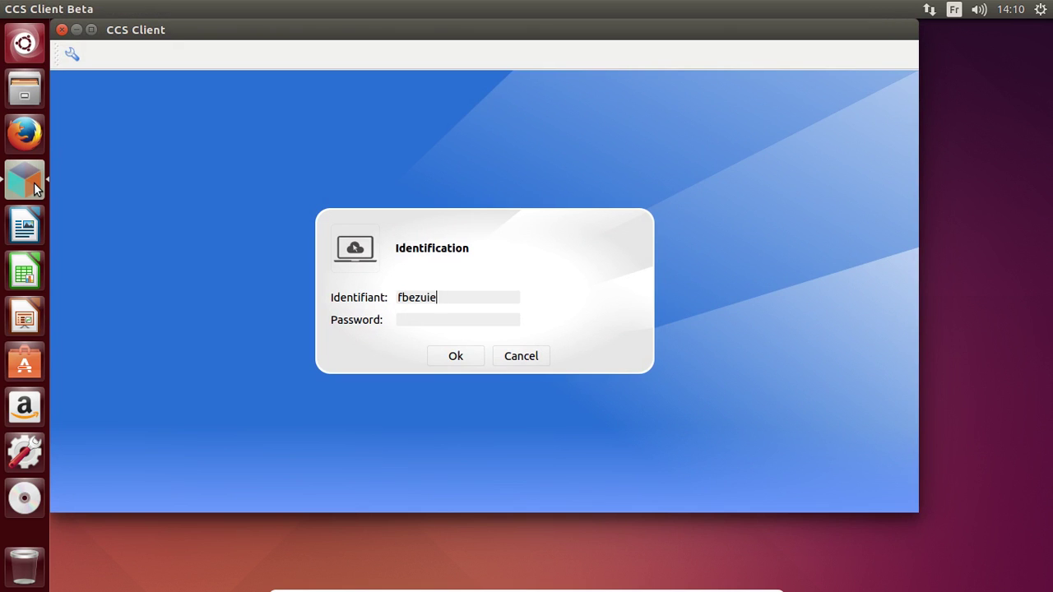
pyautogui.write('ies')
pyautogui.press('Tab')
pyautogui.write('**********')
pyautogui.press('Return')
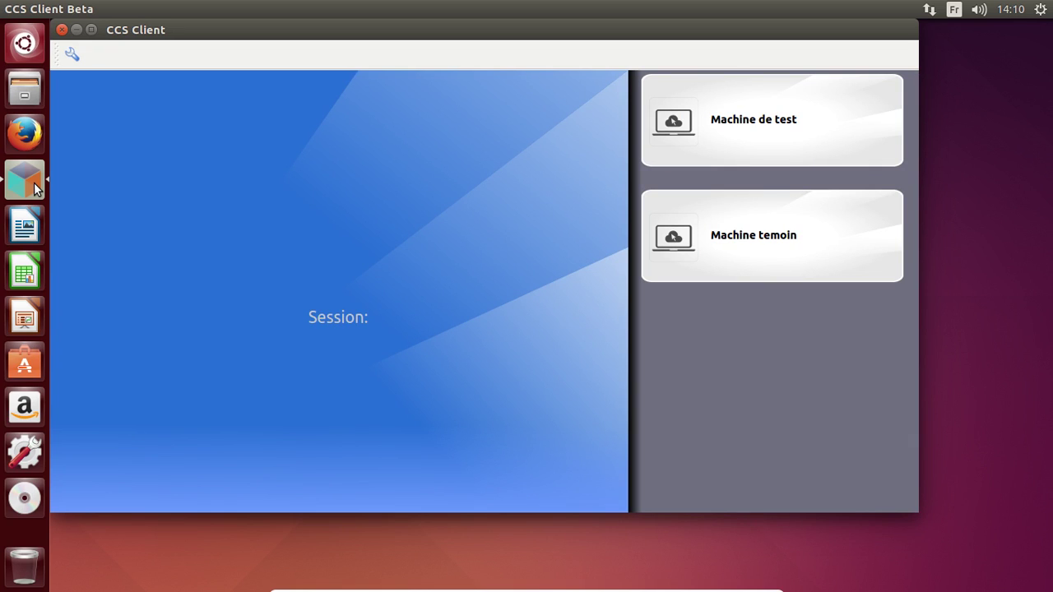
# Connect to Machine temoin, dismiss the authentication error, and resubmit with the corrected user name
pyautogui.click(737, 224)
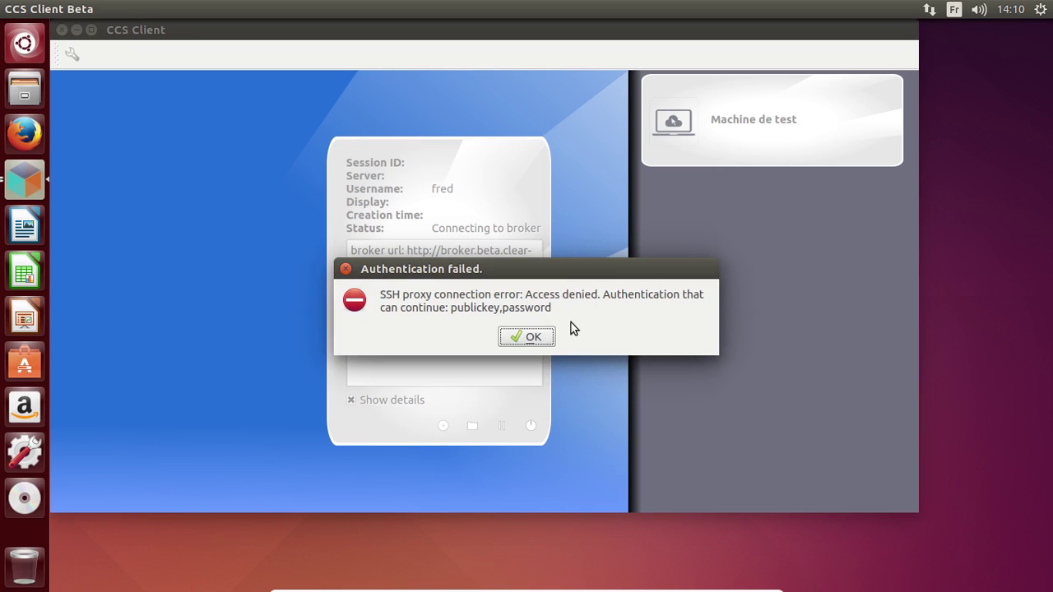
pyautogui.click(526, 337)
pyautogui.click(351, 298)
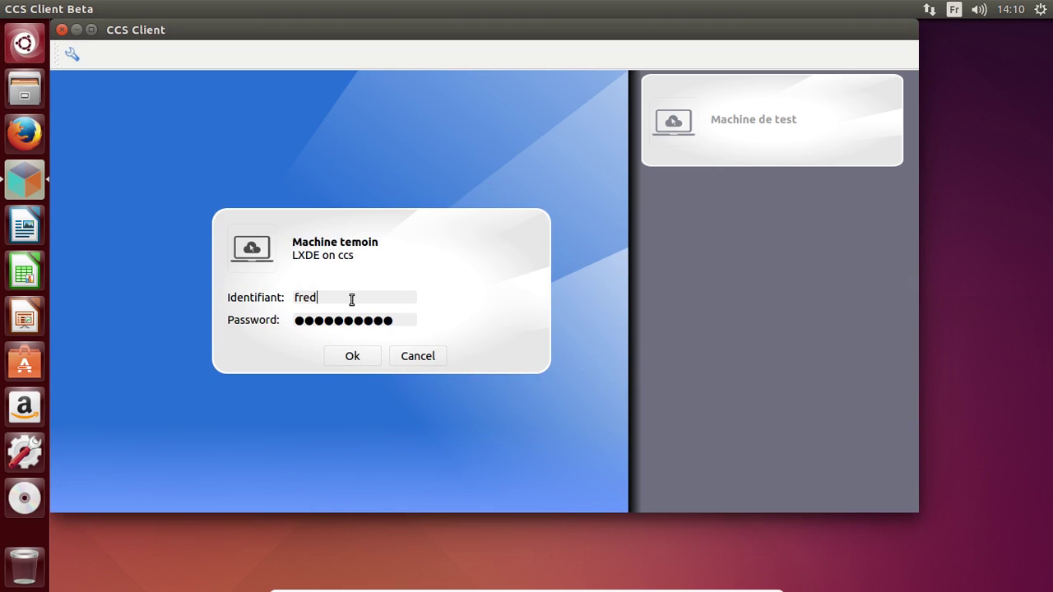
pyautogui.press('BackSpace')
pyautogui.press('BackSpace')
pyautogui.press('BackSpace')
pyautogui.write('bezies')
pyautogui.press('Tab')
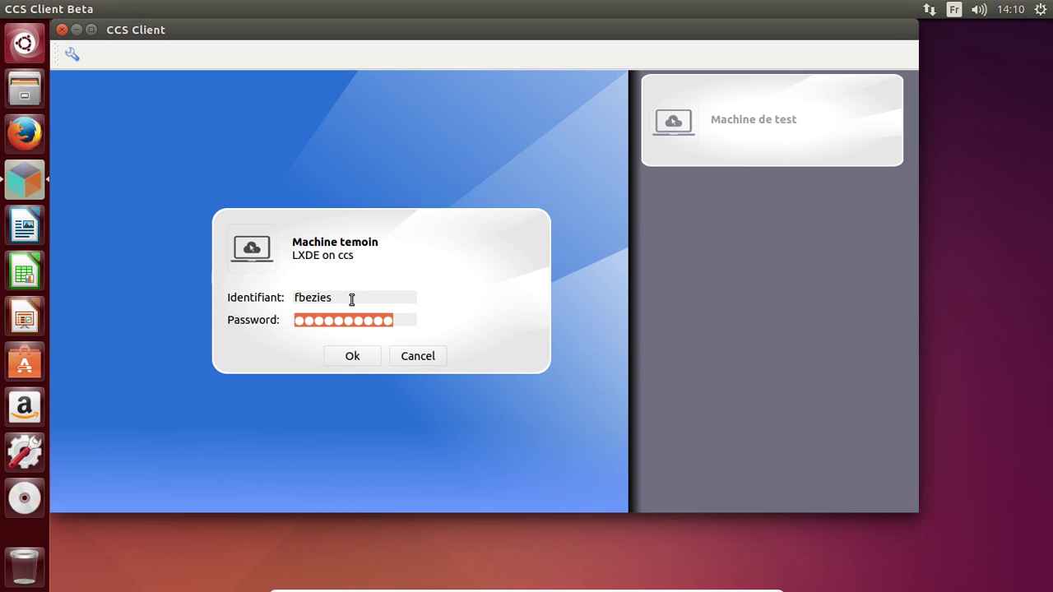
pyautogui.press('Return')
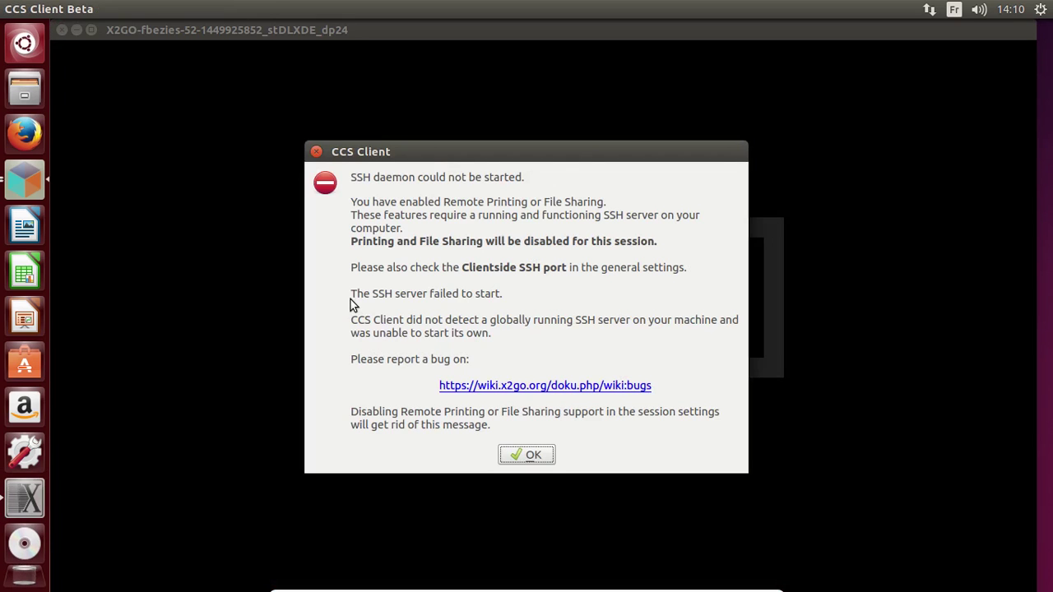
# Dismiss the SSH daemon warning and browse the remote desktop's application menu
pyautogui.click(546, 455)
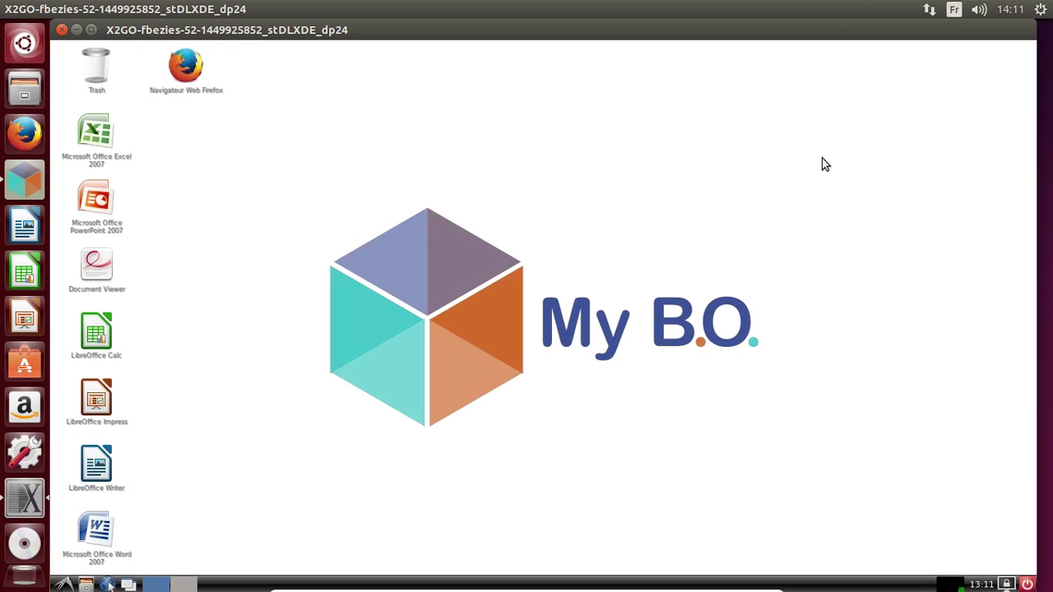
pyautogui.click(65, 584)
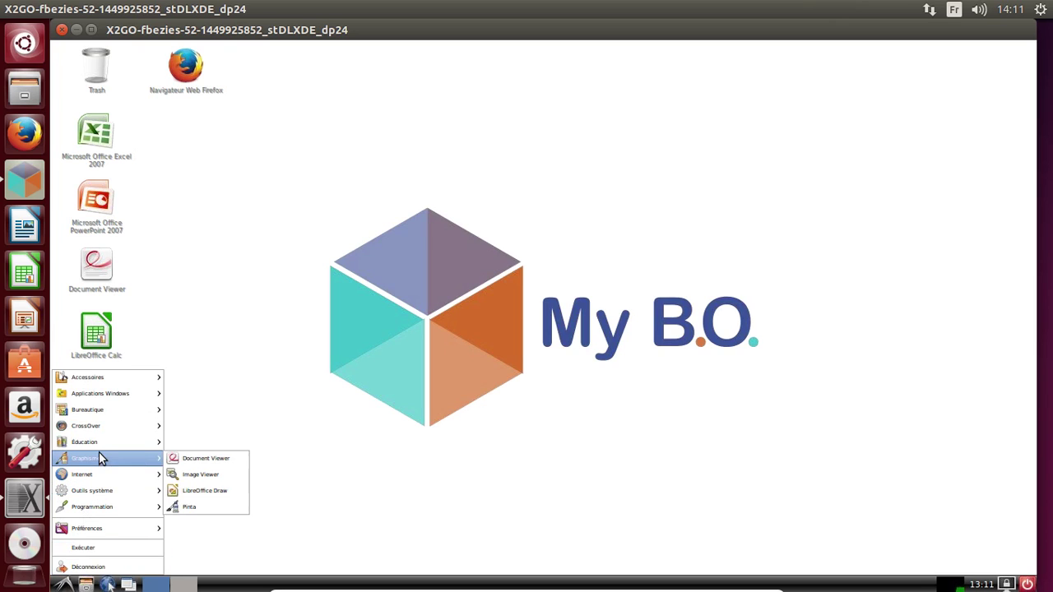
pyautogui.moveTo(91, 429)
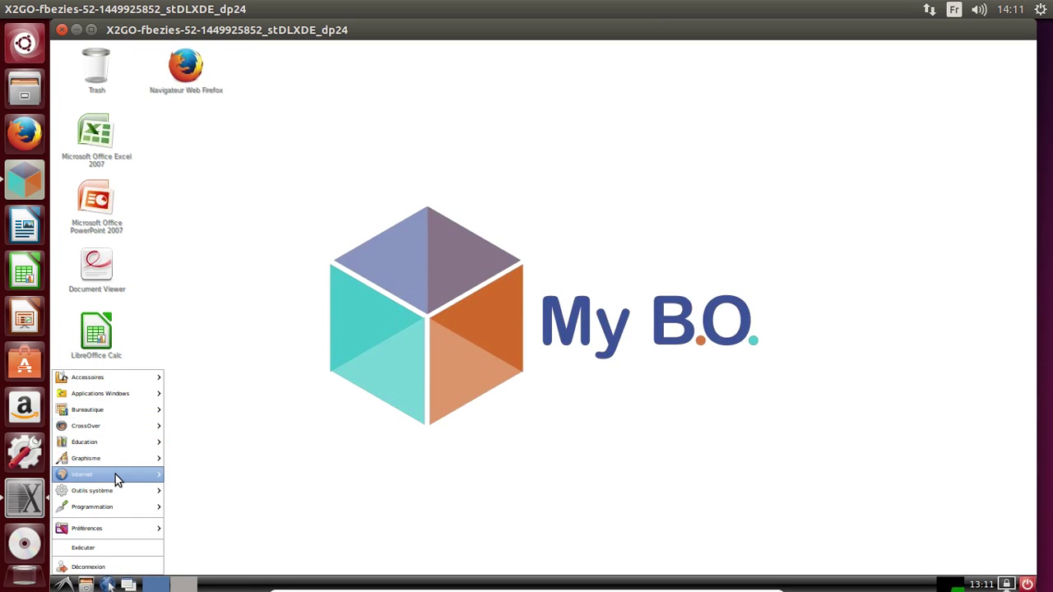
pyautogui.moveTo(115, 474)
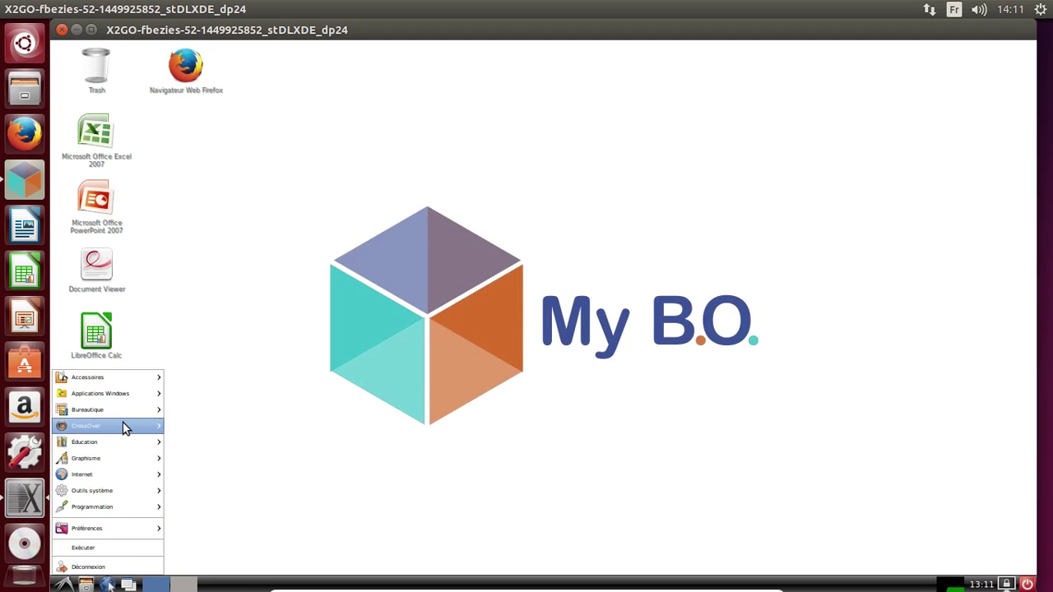
pyautogui.moveTo(114, 413)
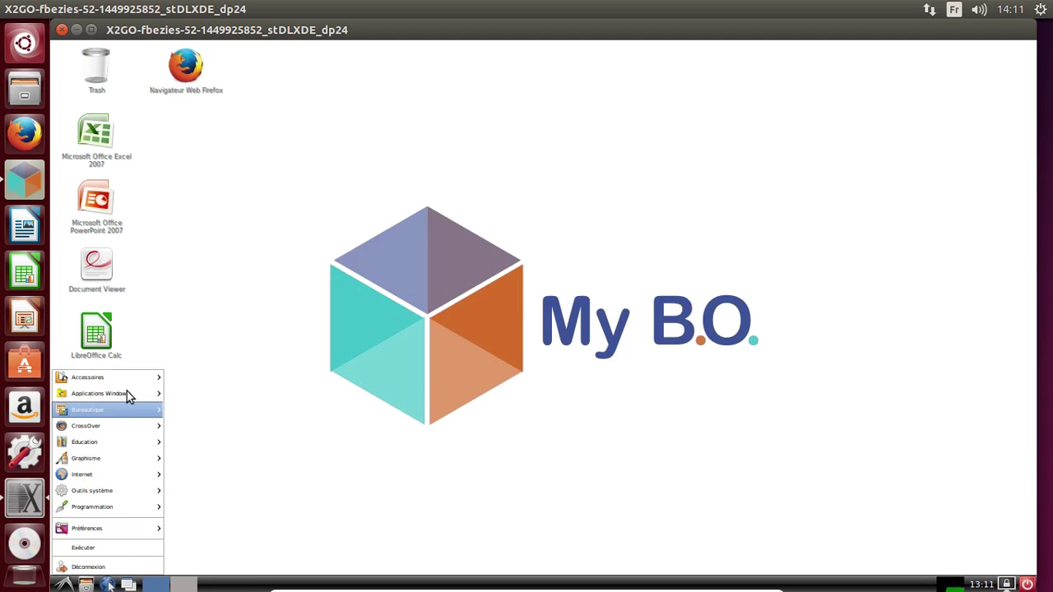
# Launch Microsoft Office Word 2007 from its desktop shortcut
pyautogui.click(212, 353)
pyautogui.click(99, 529)
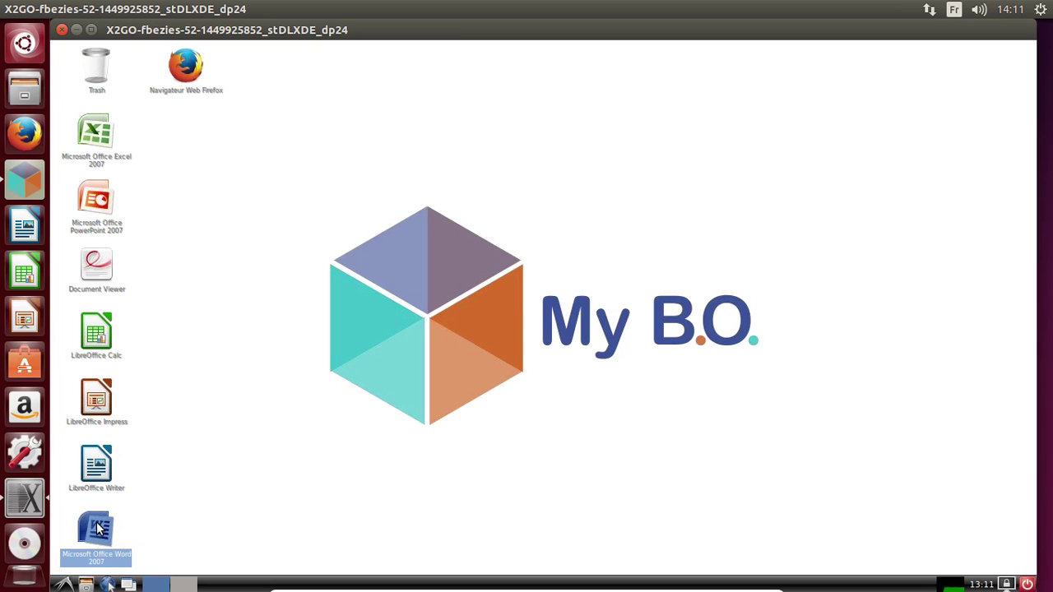
pyautogui.doubleClick(96, 529)
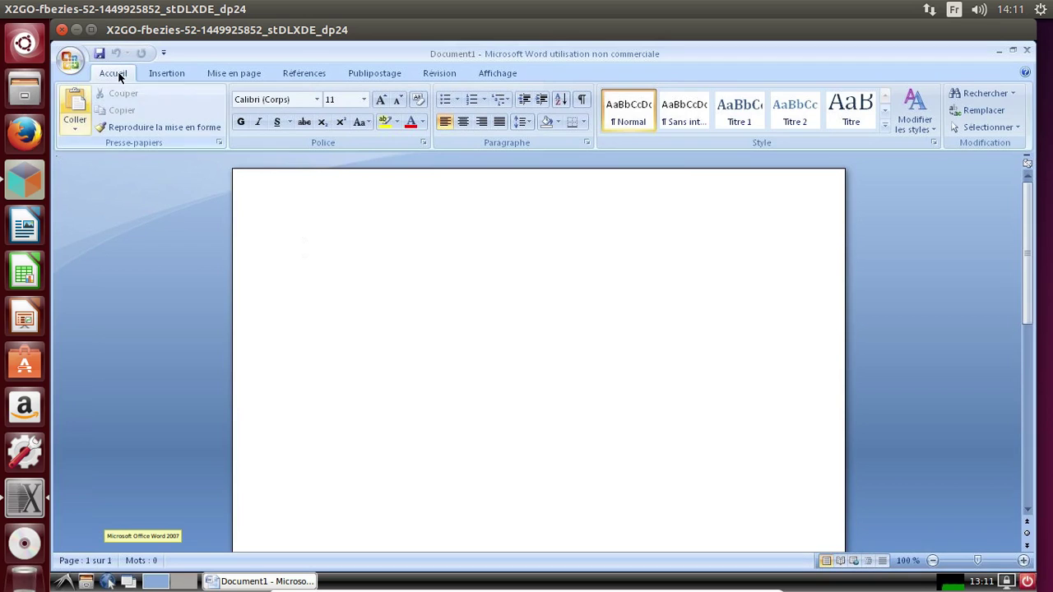
# Try the recent-documents entry, clear the file-not-found error, and look inside the Documents folder
pyautogui.click(76, 61)
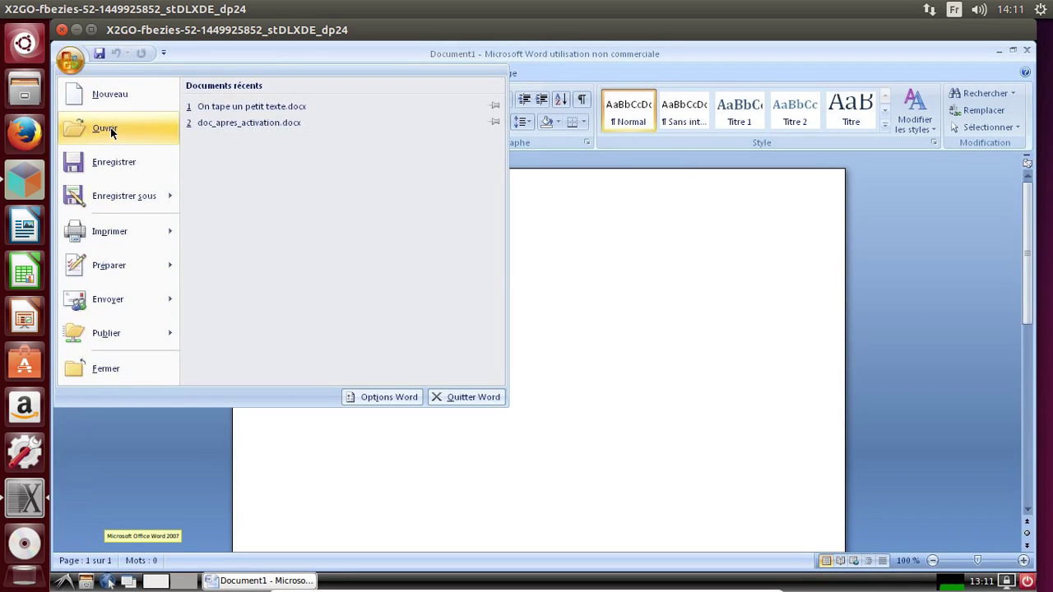
pyautogui.click(266, 104)
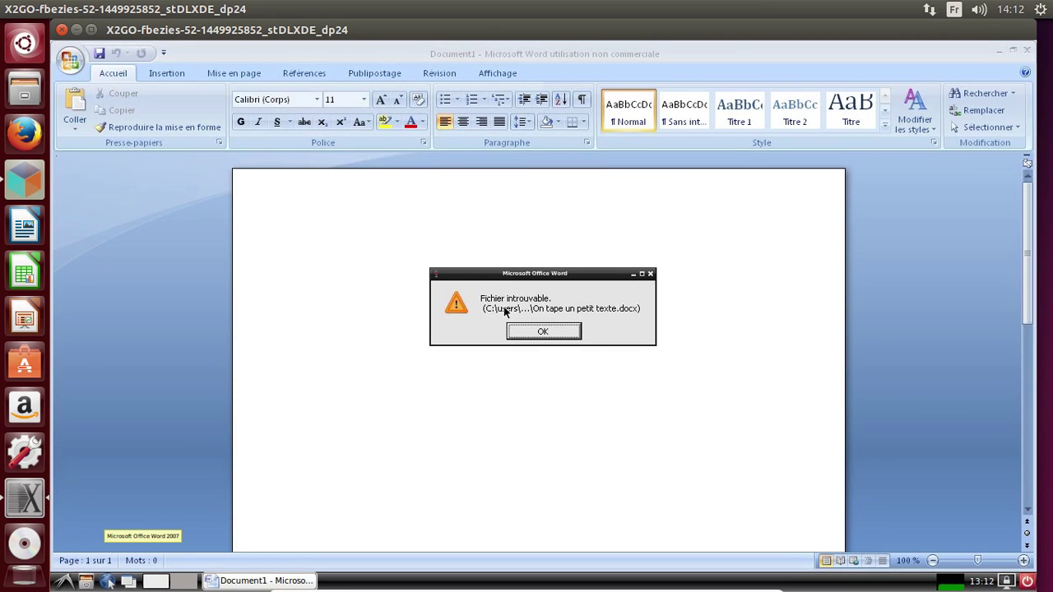
pyautogui.click(537, 336)
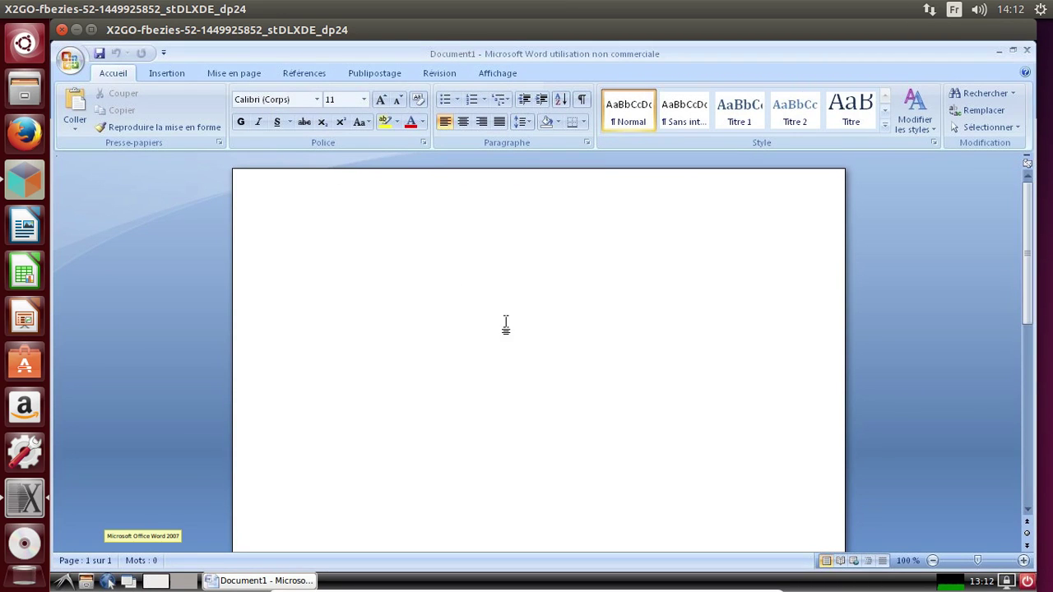
pyautogui.click(97, 54)
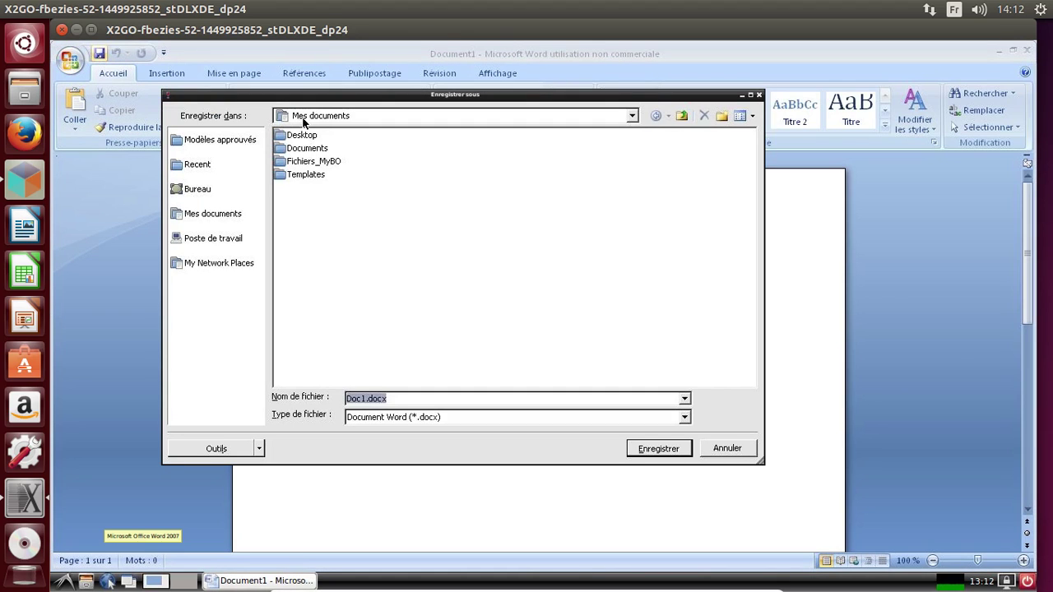
pyautogui.click(320, 152)
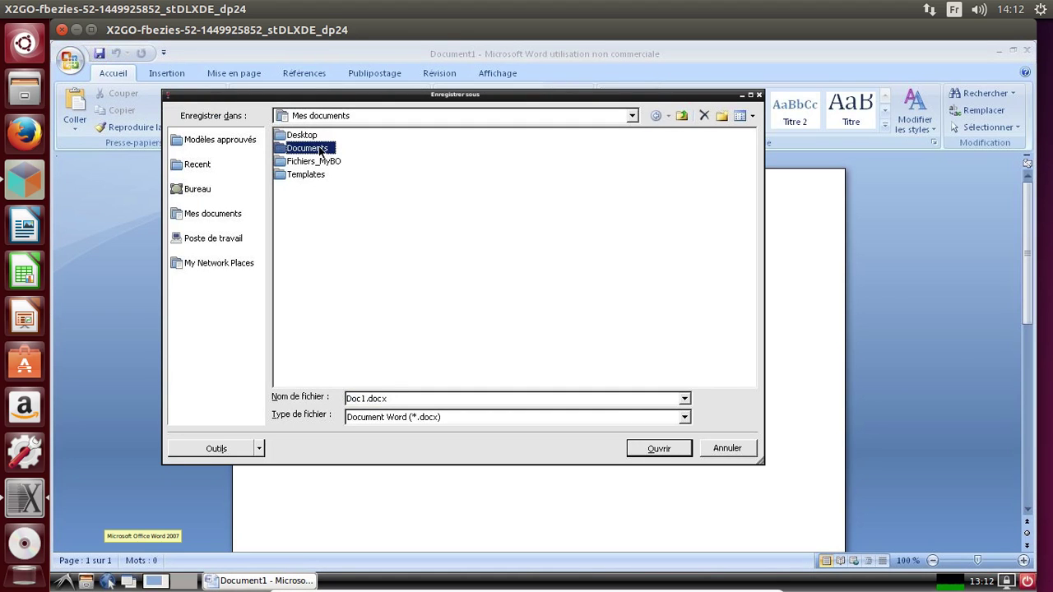
pyautogui.doubleClick(313, 148)
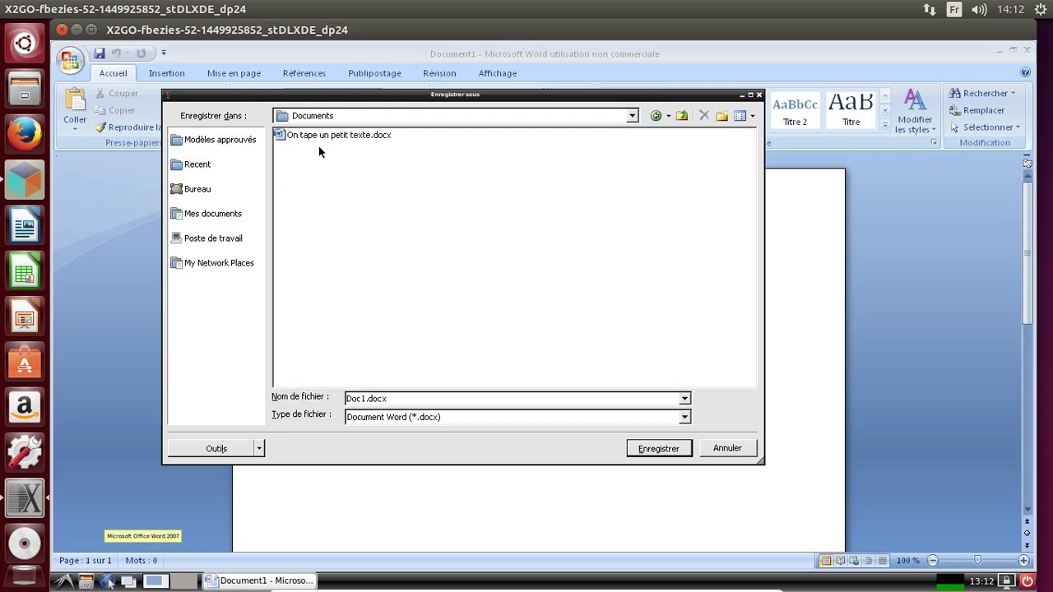
pyautogui.click(715, 450)
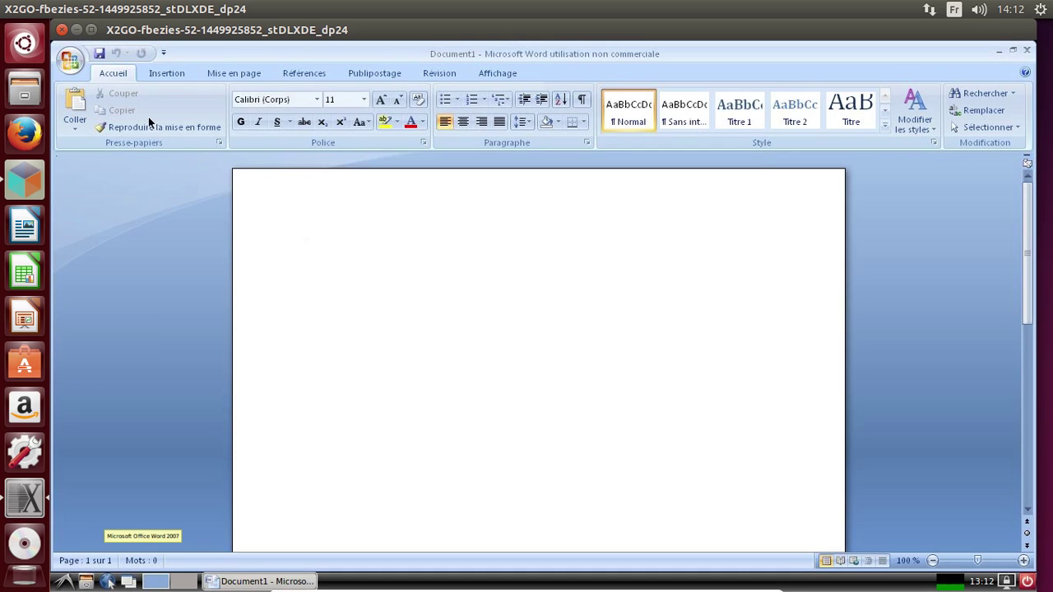
# Open 'On tape un petit texte.docx' through Office button > Ouvrir
pyautogui.click(74, 70)
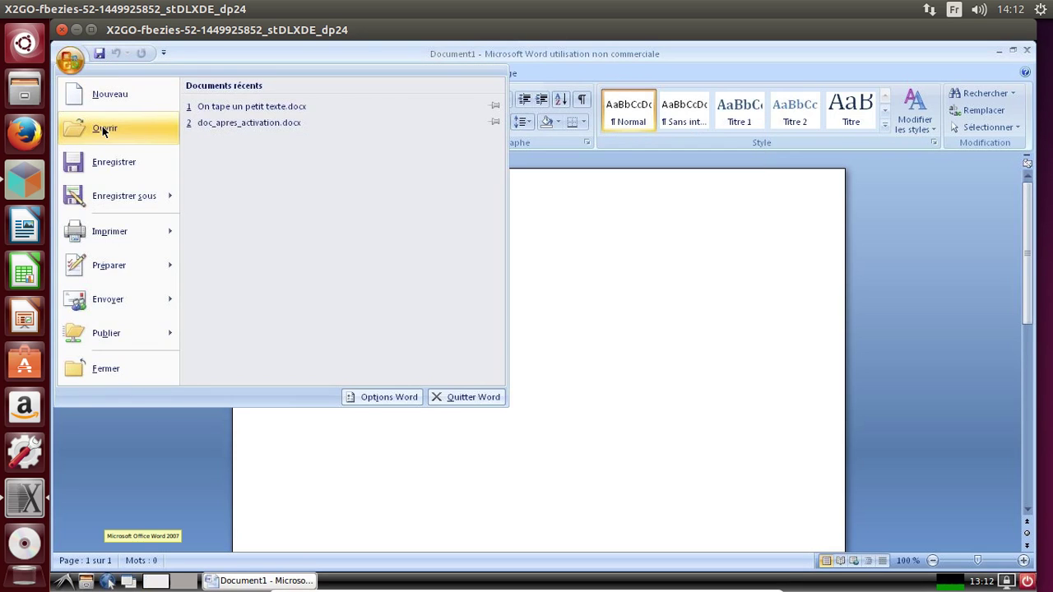
pyautogui.click(102, 126)
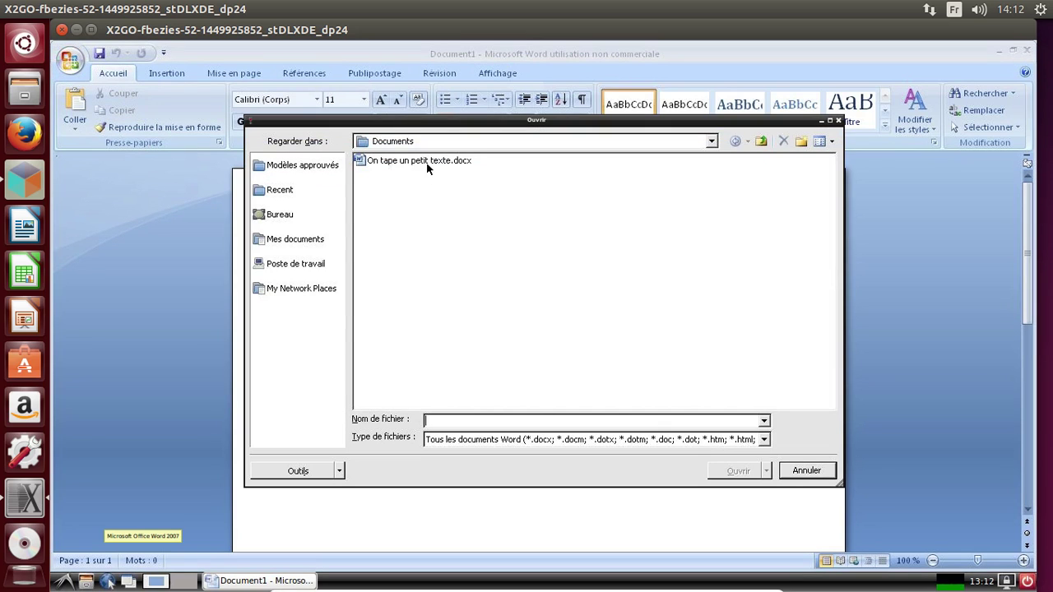
pyautogui.click(424, 161)
pyautogui.click(731, 474)
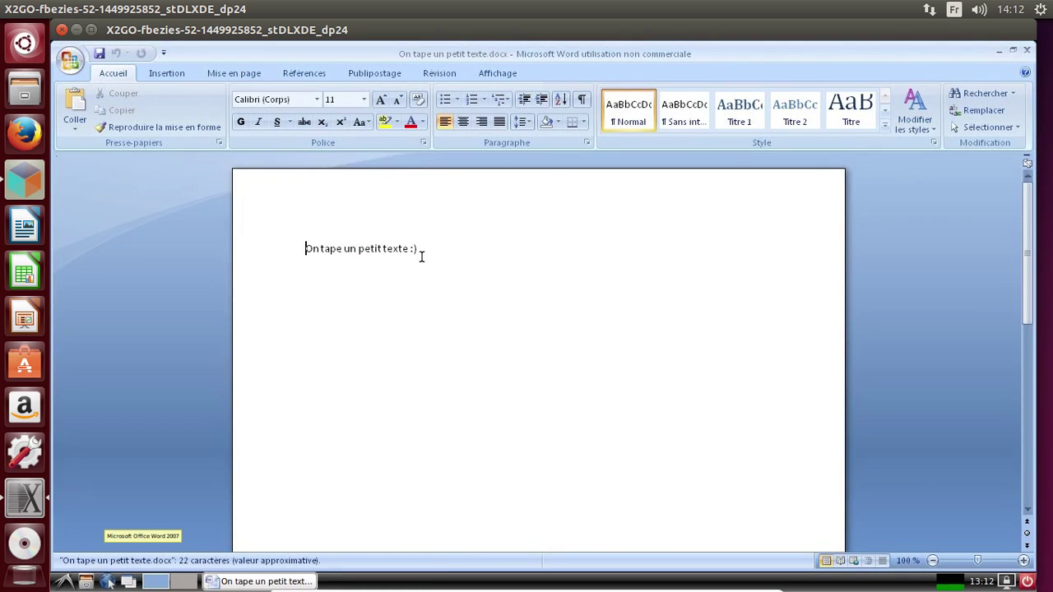
# Add a new paragraph reading 'Et on rajoute un petit plus de texte par la suite.'
pyautogui.click(421, 252)
pyautogui.press('Return')
pyautogui.press('Return')
pyautogui.write('E')
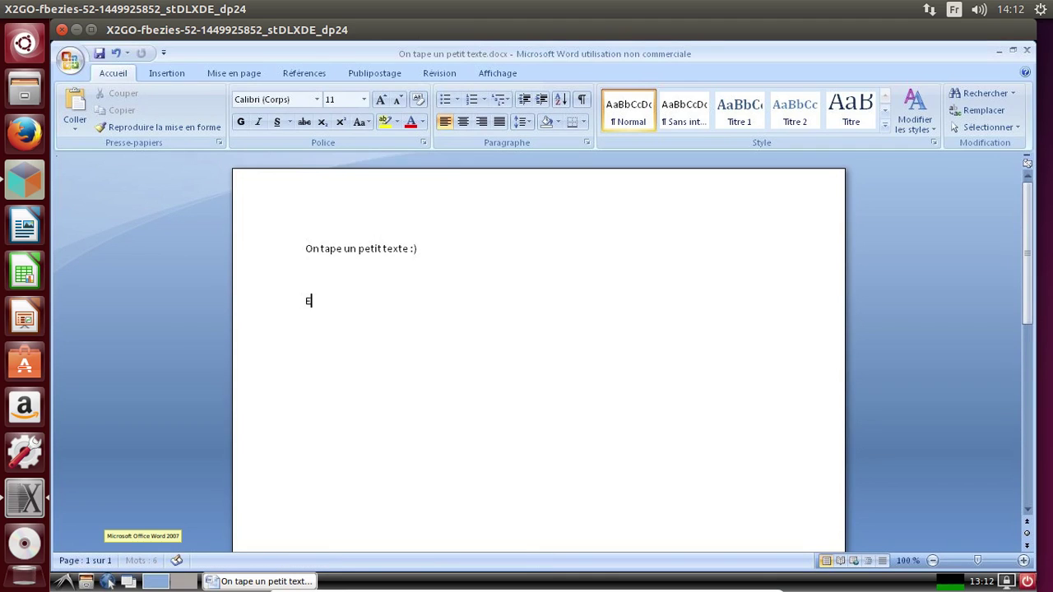
pyautogui.write('t on rajoute un peti')
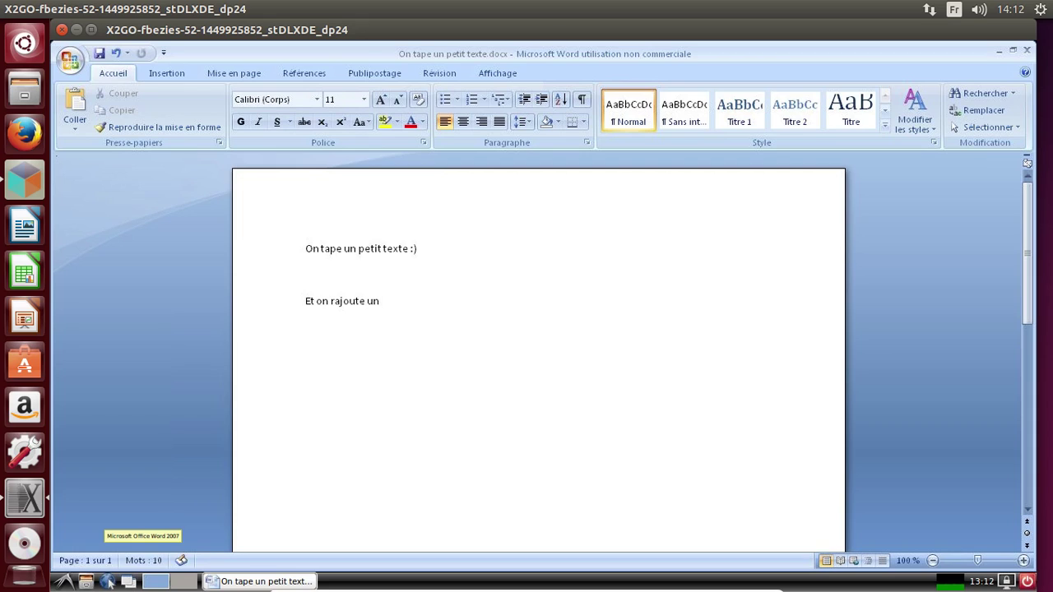
pyautogui.write('t plus de tex')
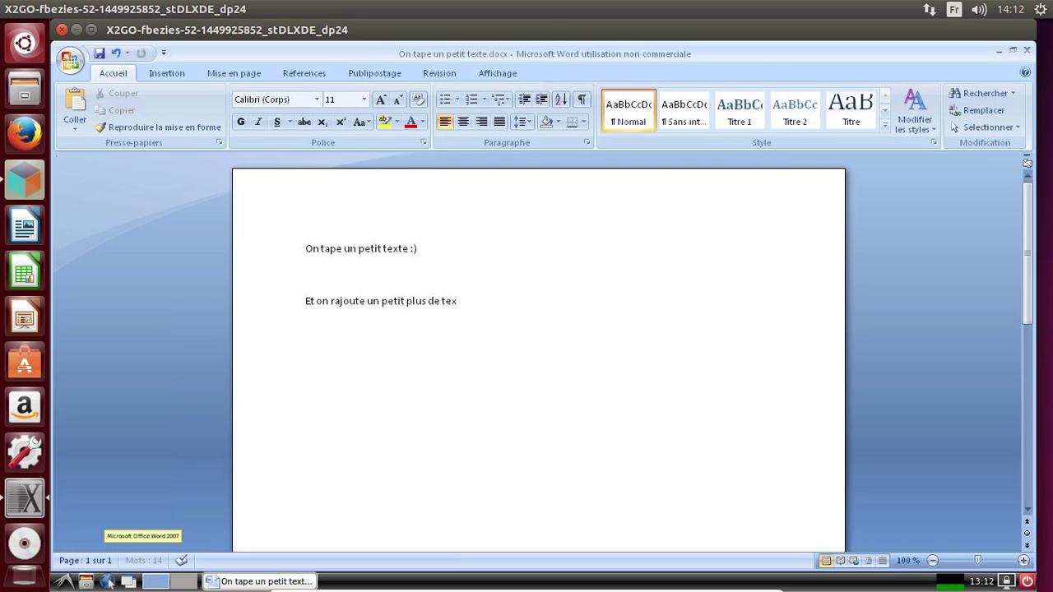
pyautogui.write('te par la suite.')
# Make the new paragraph bold, save the document, and close the remote session window
pyautogui.tripleClick(303, 302)
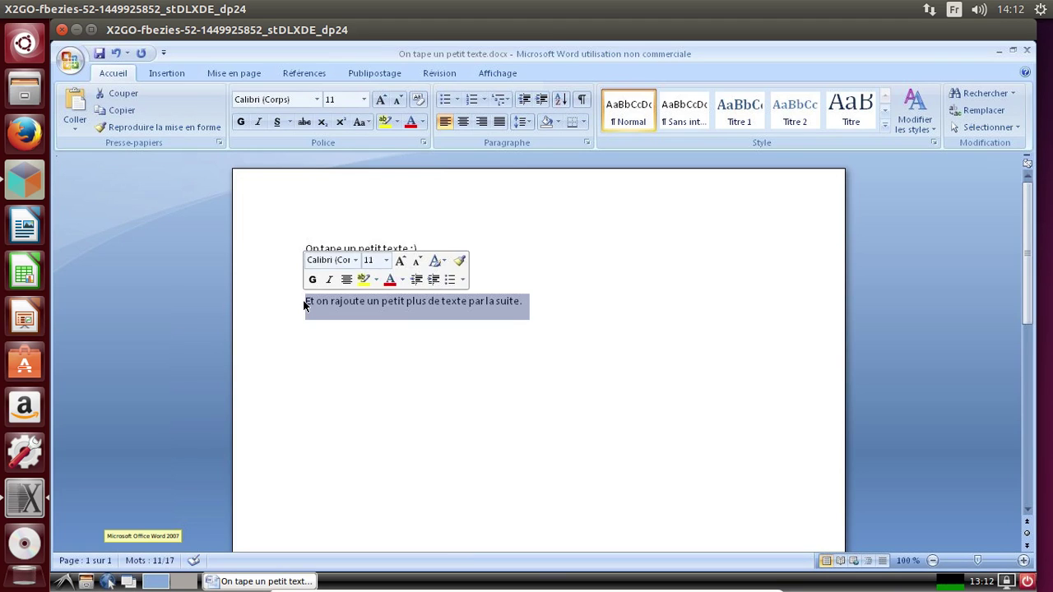
pyautogui.click(241, 124)
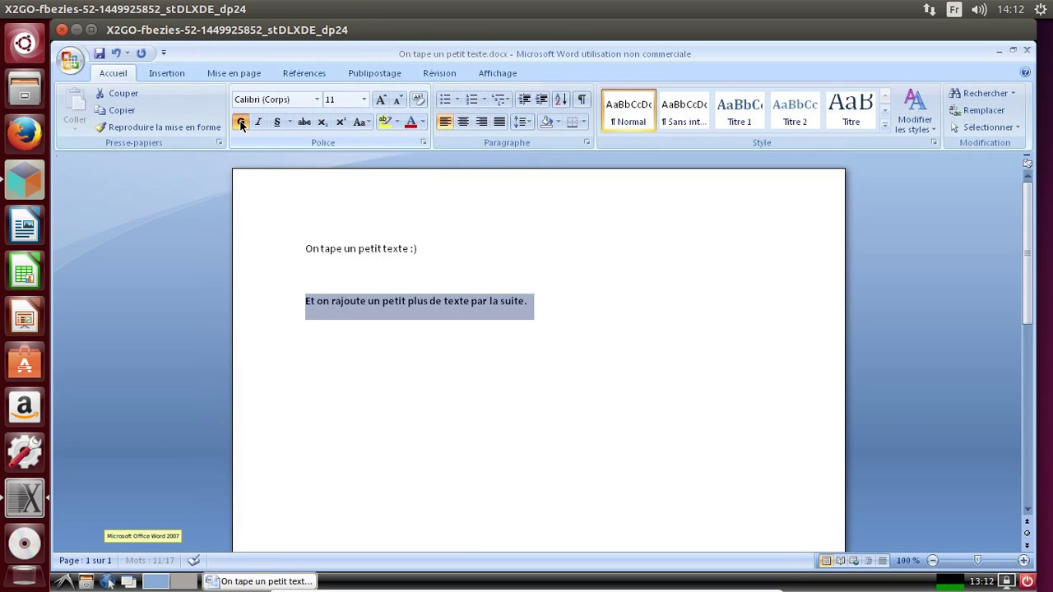
pyautogui.click(98, 52)
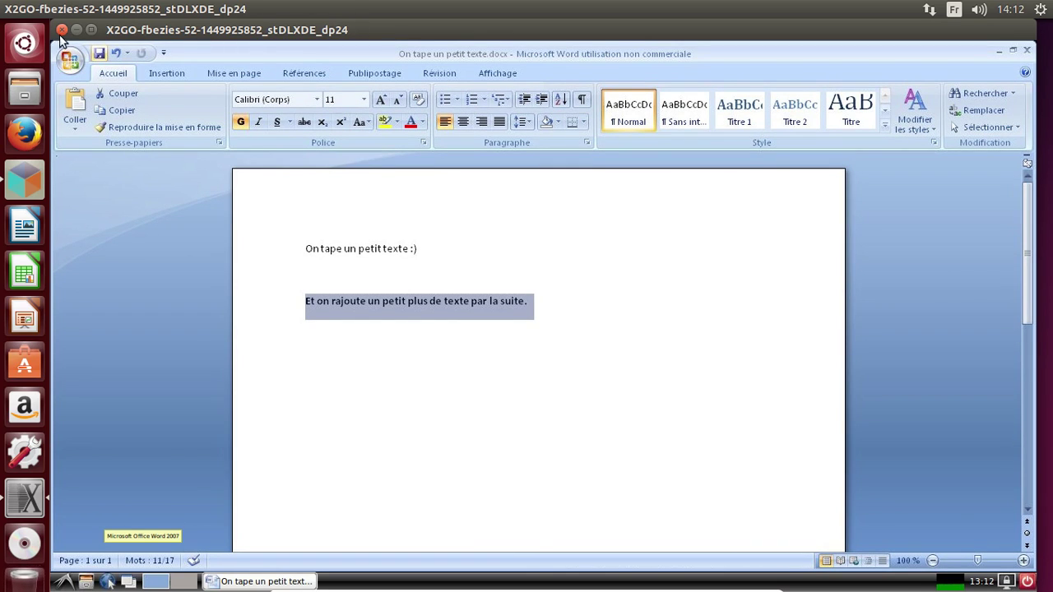
pyautogui.click(67, 31)
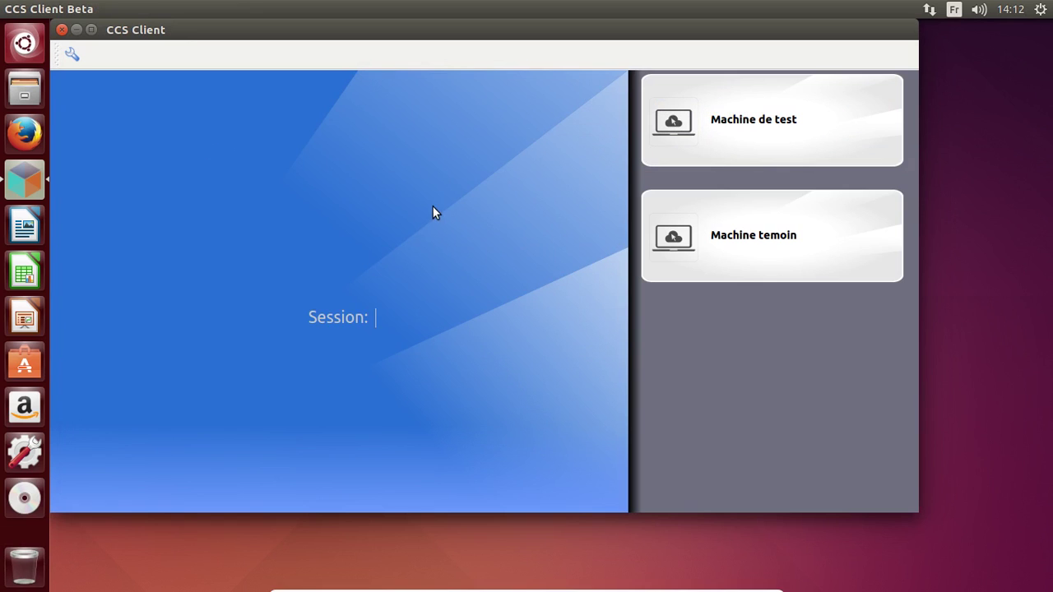
# Reconnect to Machine temoin, dismiss the authentication failure, and resubmit with the corrected user name
pyautogui.click(747, 234)
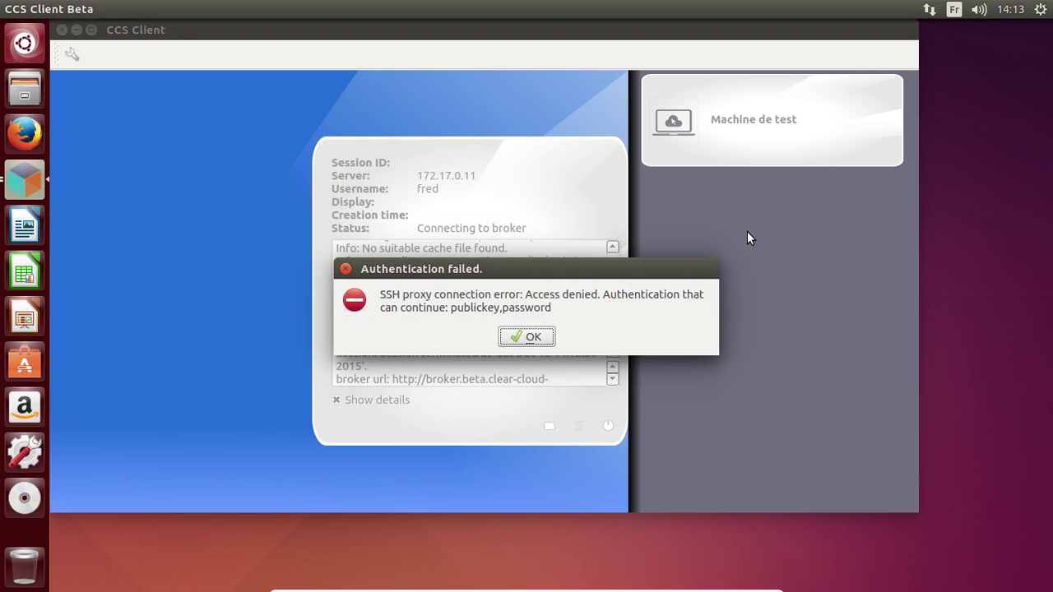
pyautogui.click(539, 337)
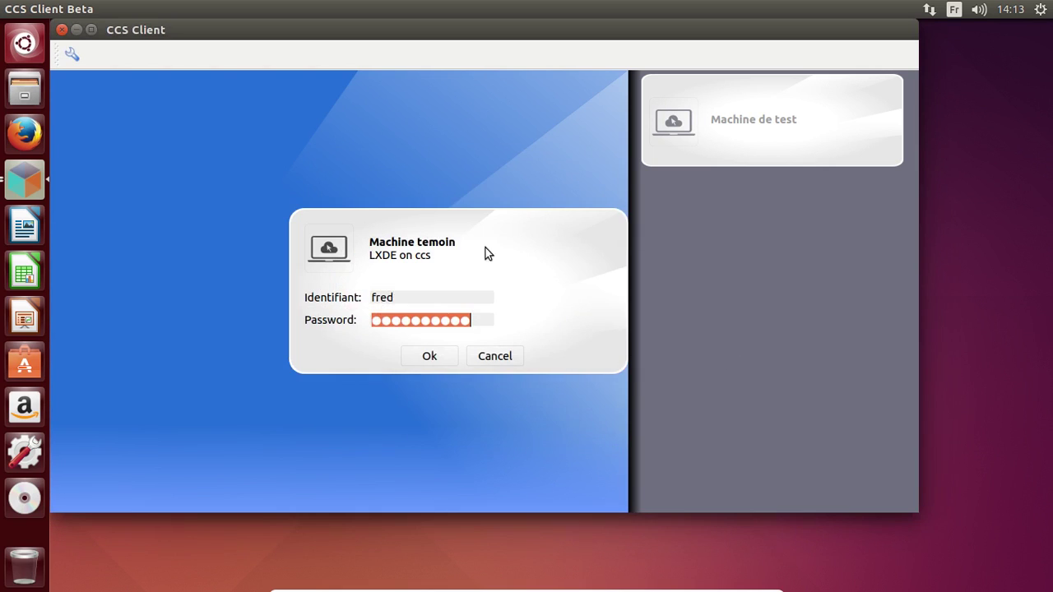
pyautogui.click(452, 298)
pyautogui.press('BackSpace')
pyautogui.press('BackSpace')
pyautogui.press('BackSpace')
pyautogui.write('bezies')
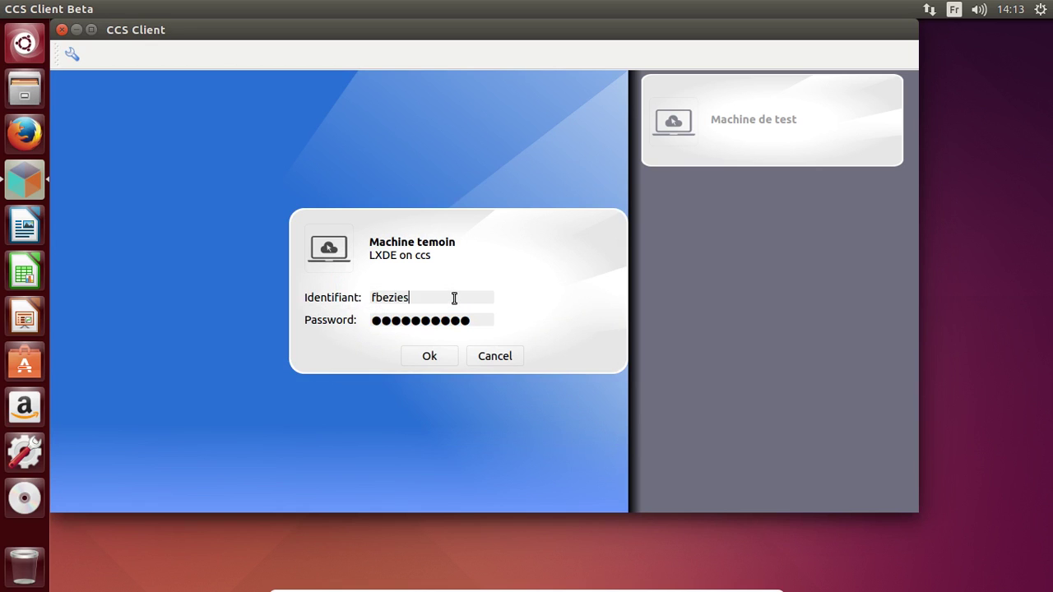
pyautogui.press('Tab')
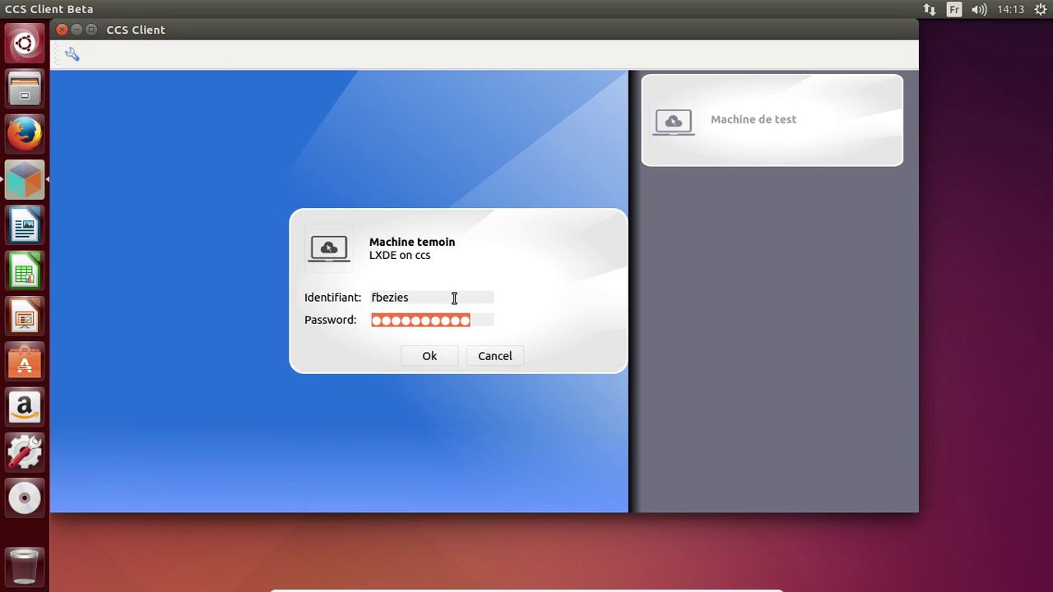
pyautogui.press('Return')
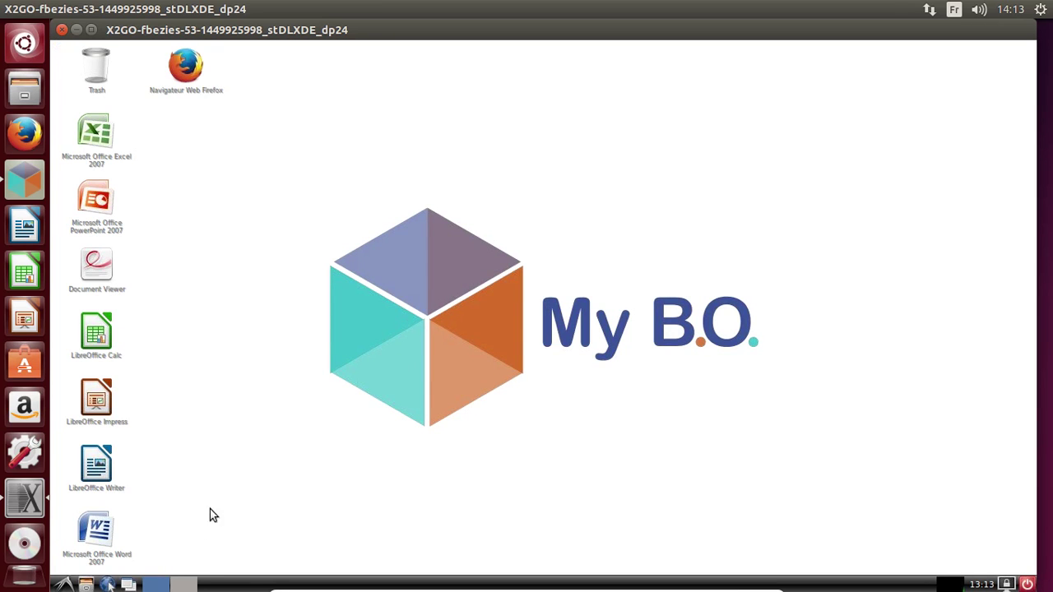
pyautogui.click(65, 584)
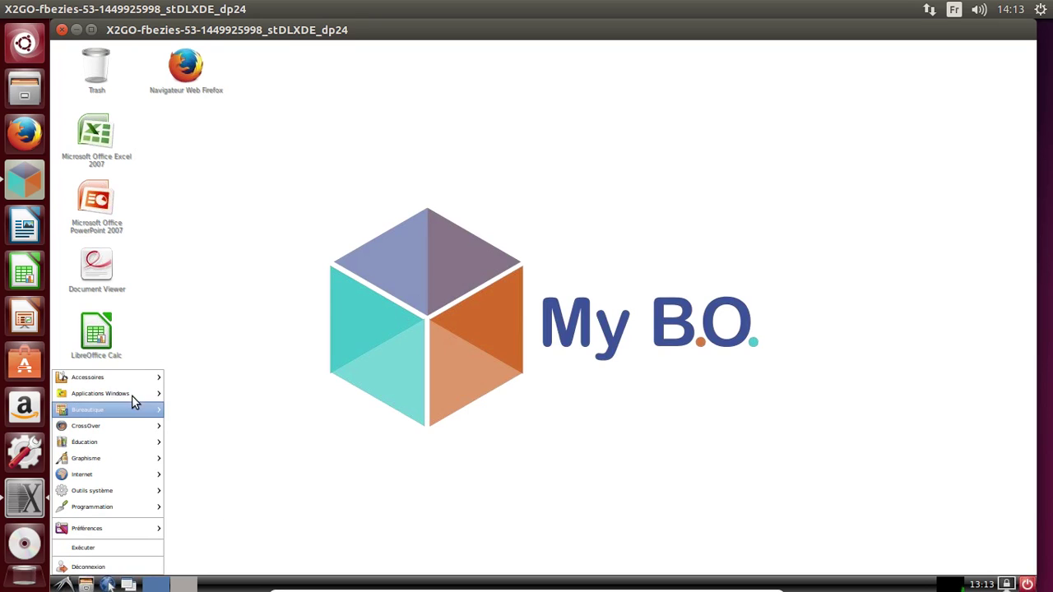
pyautogui.moveTo(134, 401)
pyautogui.moveTo(130, 378)
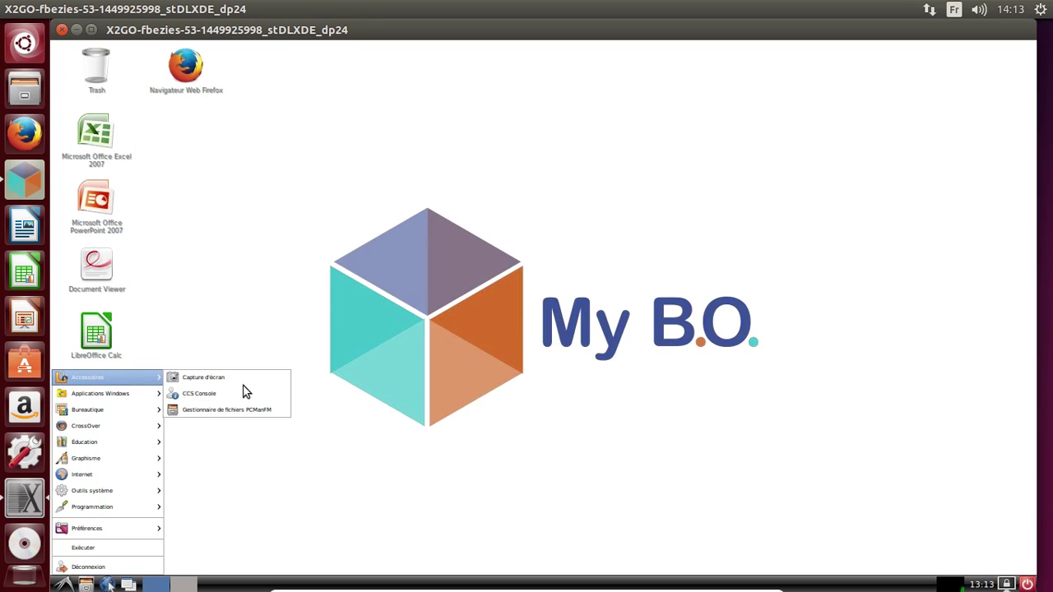
pyautogui.click(247, 399)
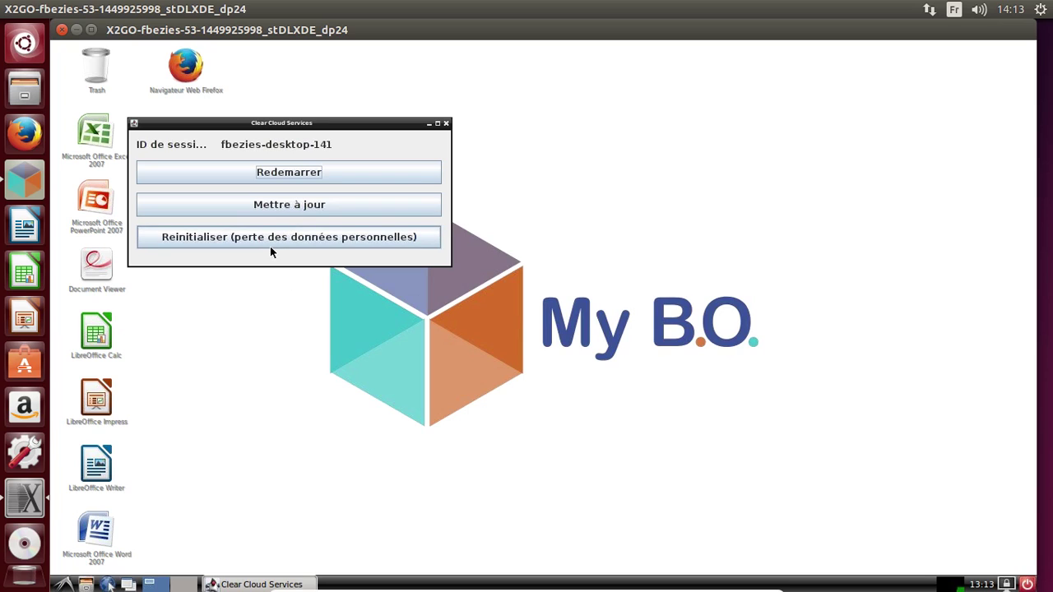
pyautogui.click(445, 124)
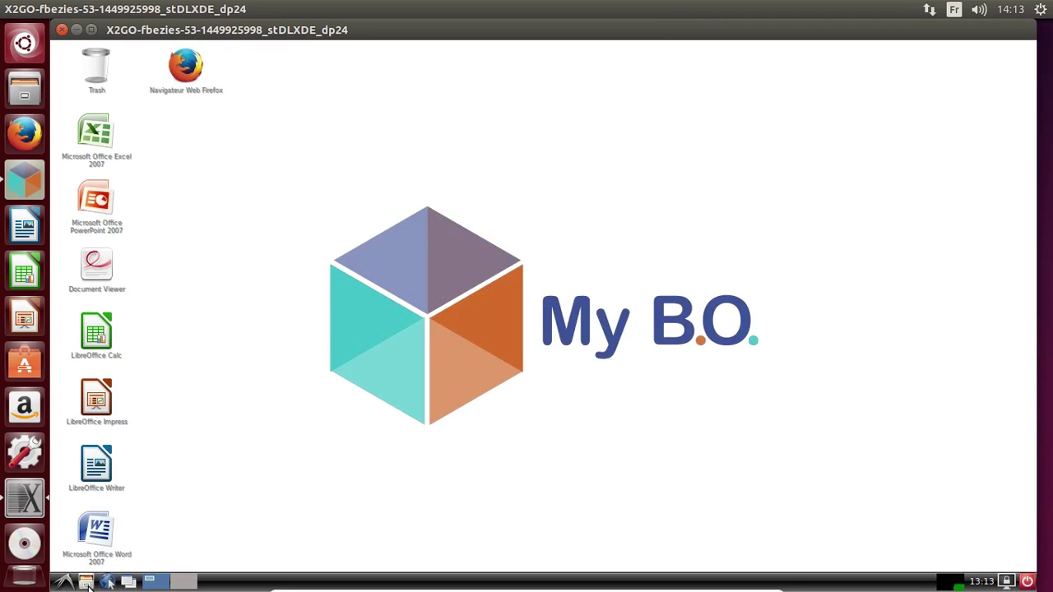
# Delete the '~$ tape un petit texte.docx' temporary file from the Documents folder
pyautogui.click(86, 582)
pyautogui.click(529, 195)
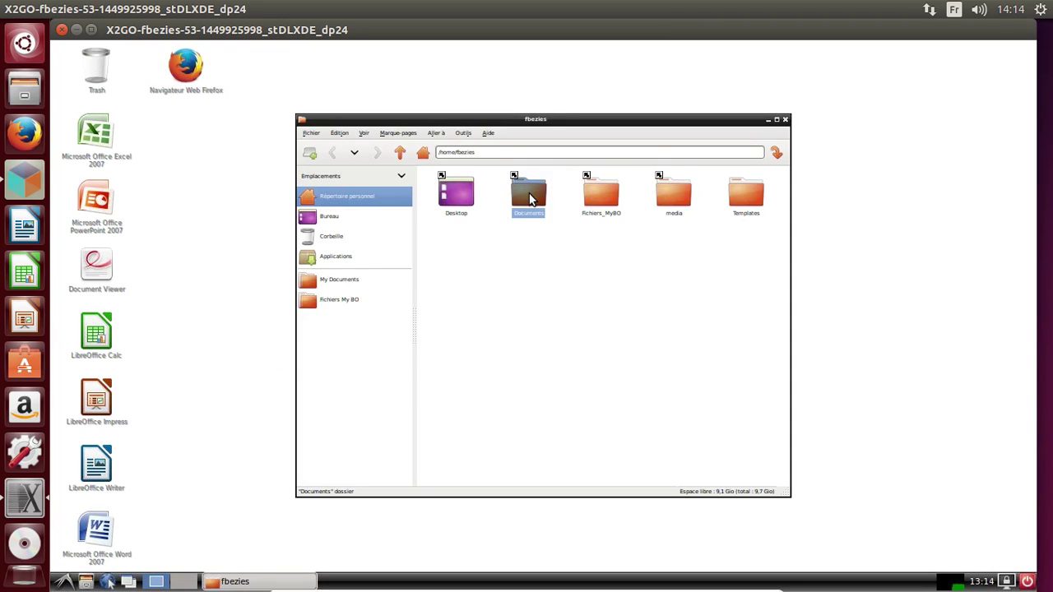
pyautogui.doubleClick(528, 195)
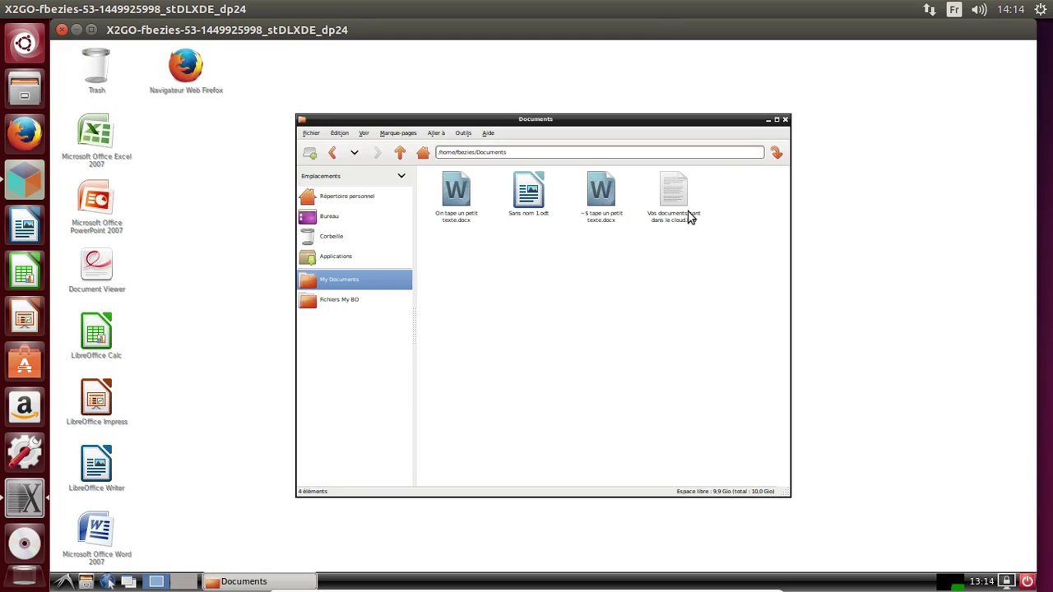
pyautogui.click(615, 216)
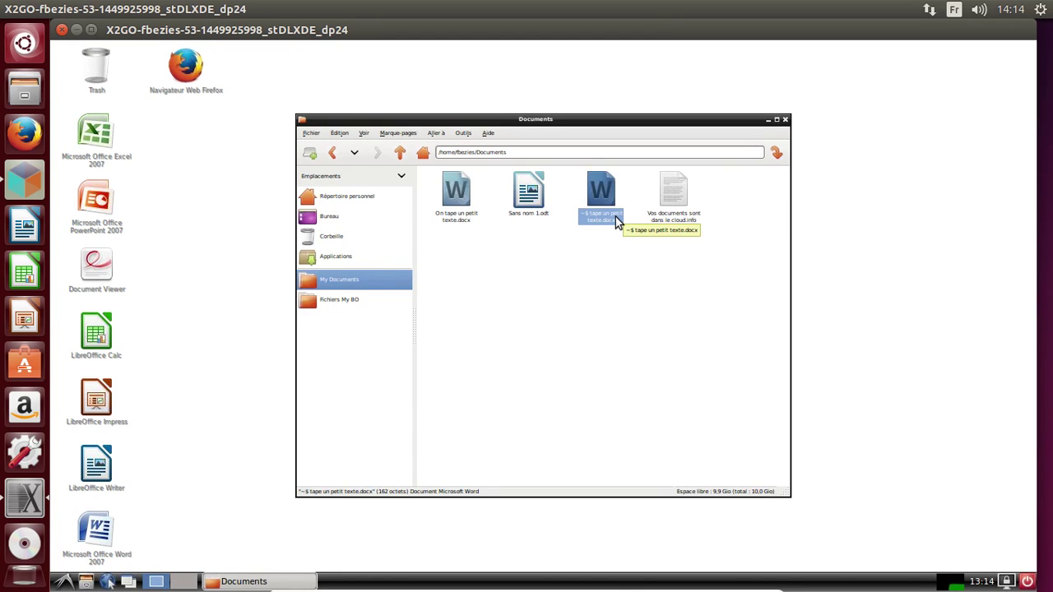
pyautogui.press('Delete')
pyautogui.press('Return')
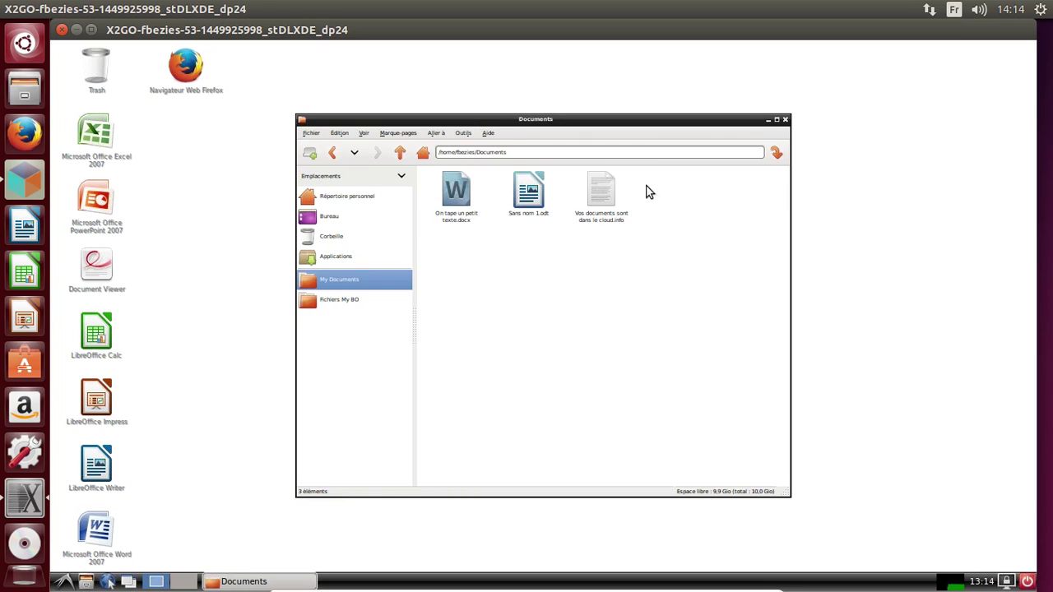
# Select the remaining Documents files, peek into Fichiers_MyBO, then close the file manager
pyautogui.moveTo(564, 198); pyautogui.dragTo(452, 235)
pyautogui.click(576, 206)
pyautogui.moveTo(558, 198); pyautogui.dragTo(453, 223)
pyautogui.click(448, 197)
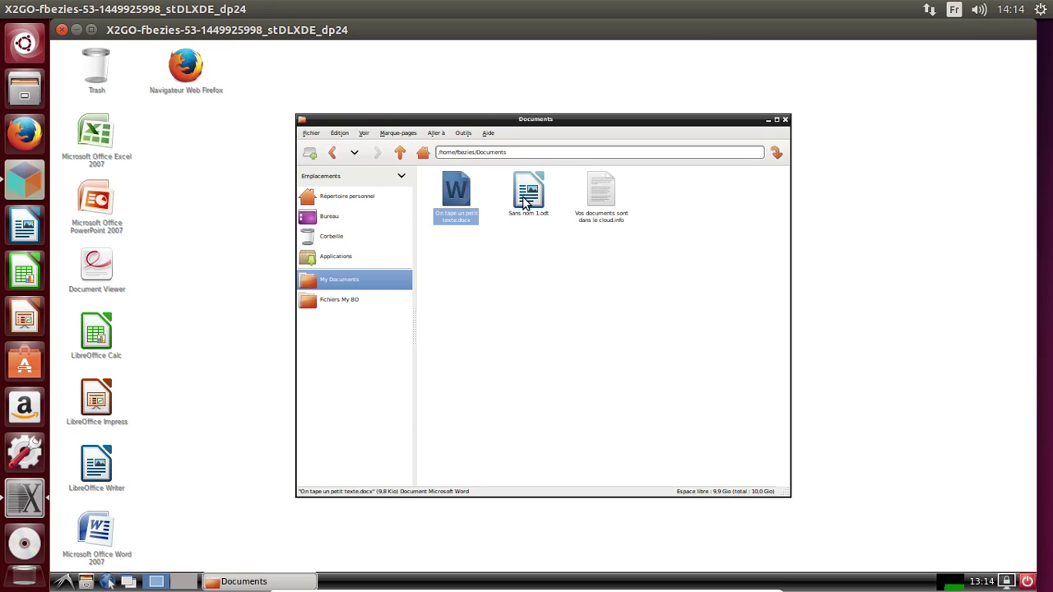
pyautogui.keyDown('ctrl'); pyautogui.click(527, 203); pyautogui.keyUp('ctrl')
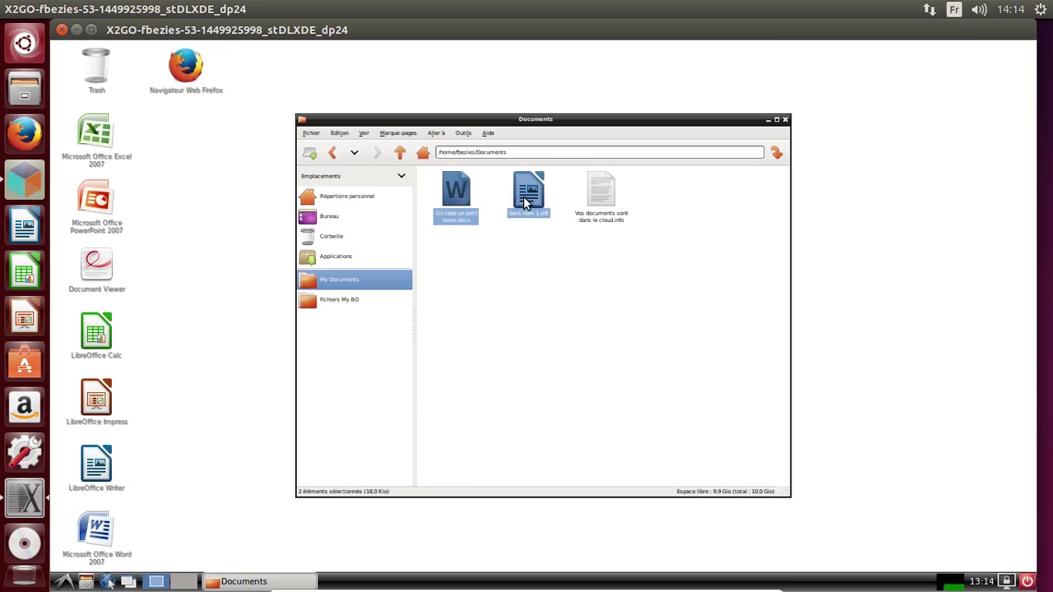
pyautogui.click(347, 300)
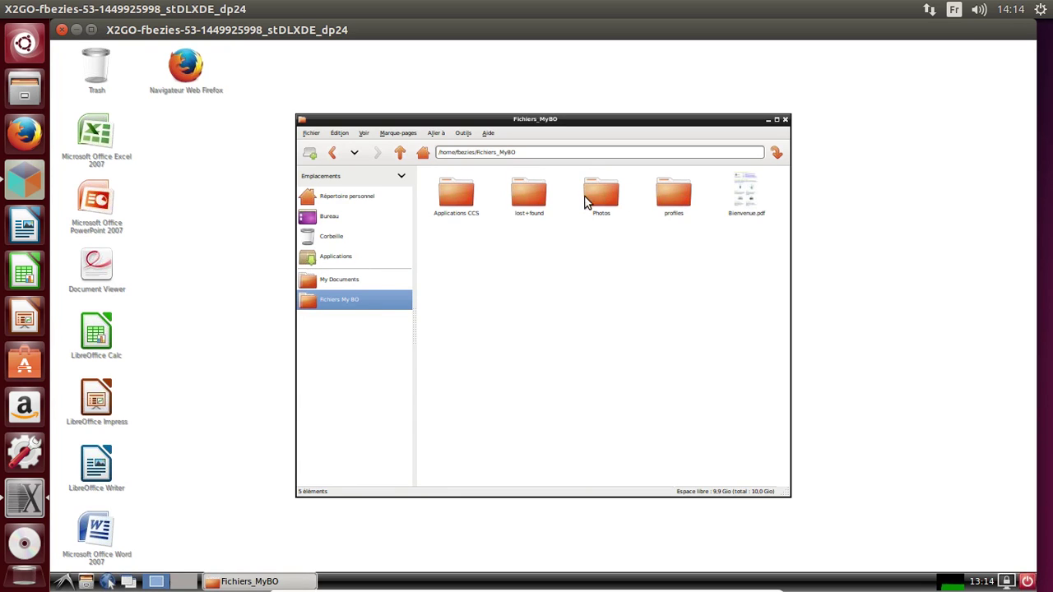
pyautogui.click(370, 281)
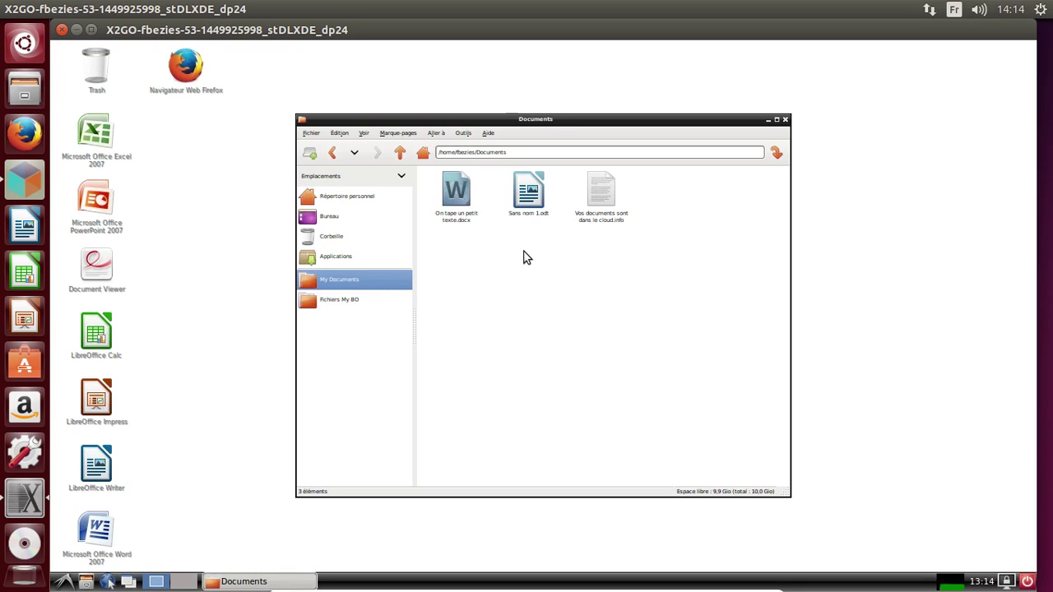
pyautogui.rightClick(469, 246)
pyautogui.moveTo(470, 248)
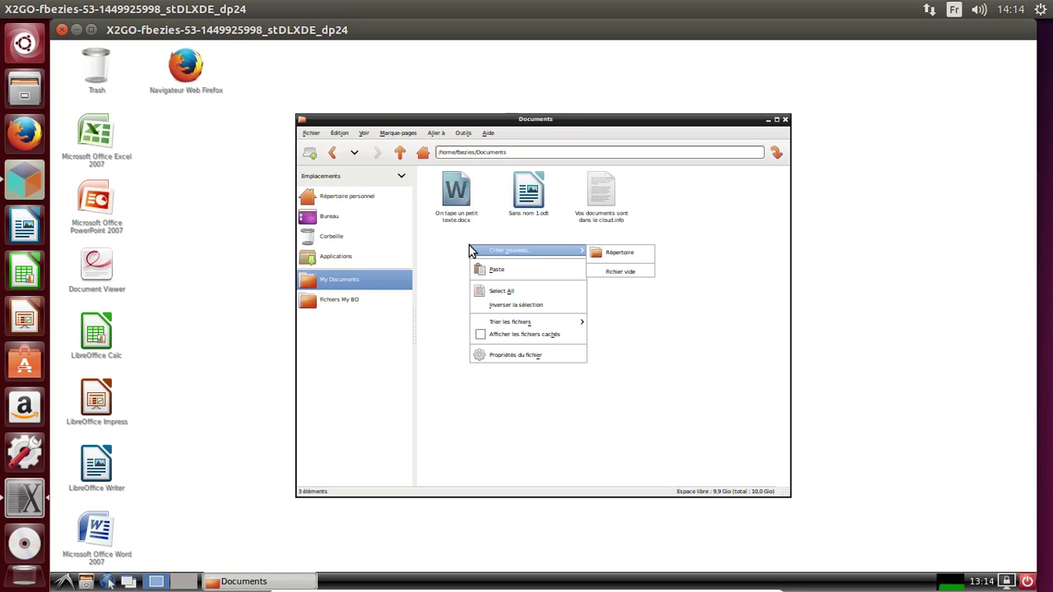
pyautogui.press('Escape')
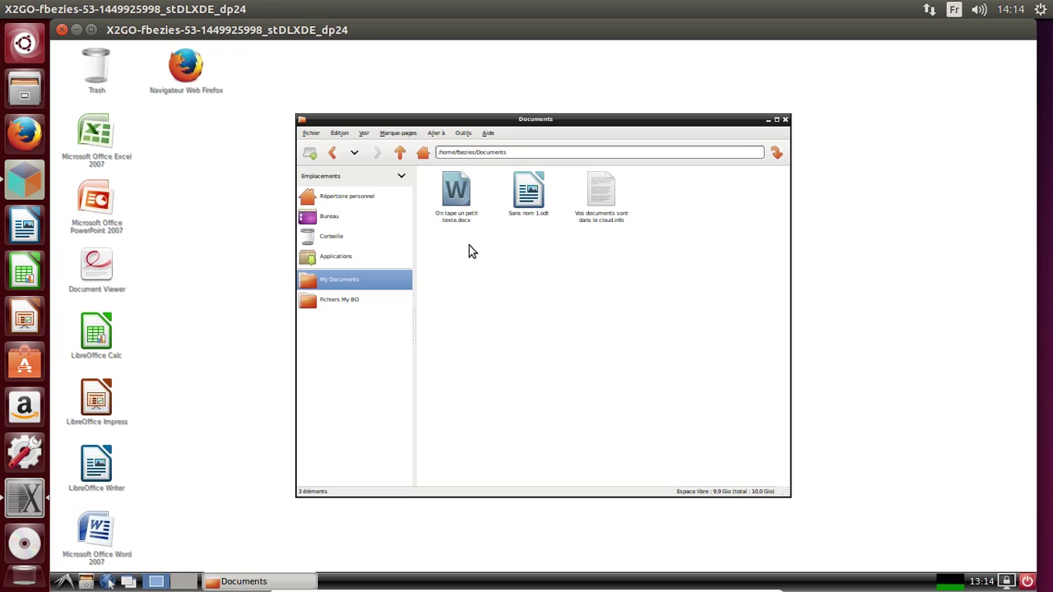
pyautogui.click(784, 120)
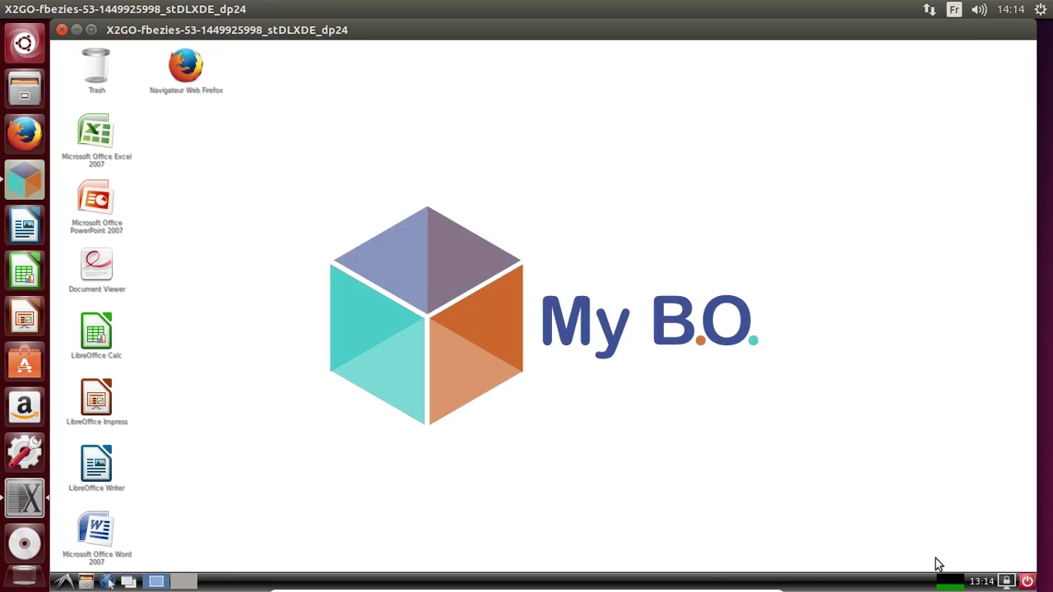
# Choose Déconnexion from the start menu and confirm Se déconnecter
pyautogui.click(64, 582)
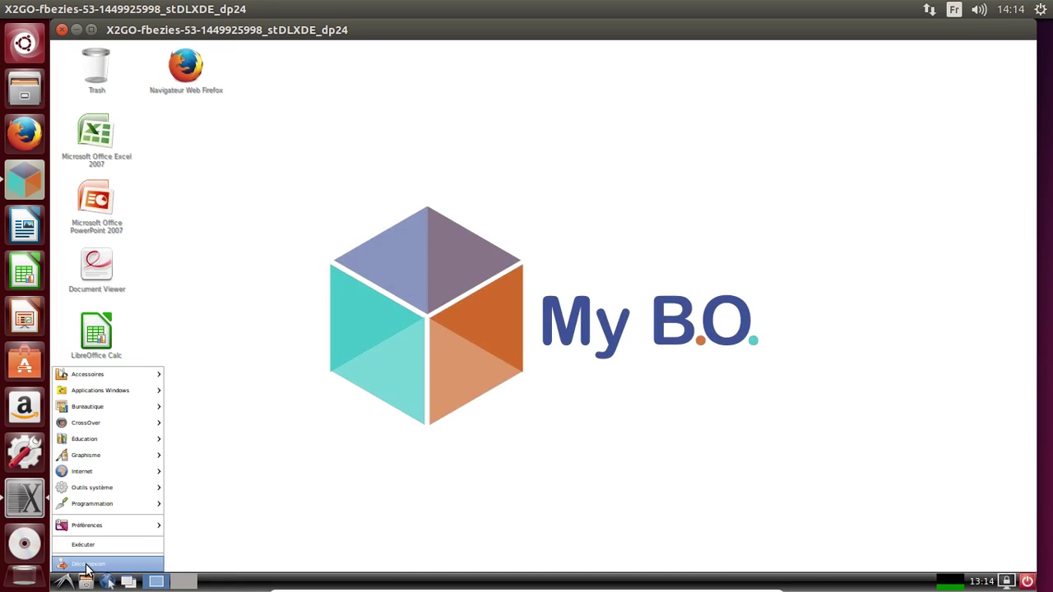
pyautogui.click(88, 566)
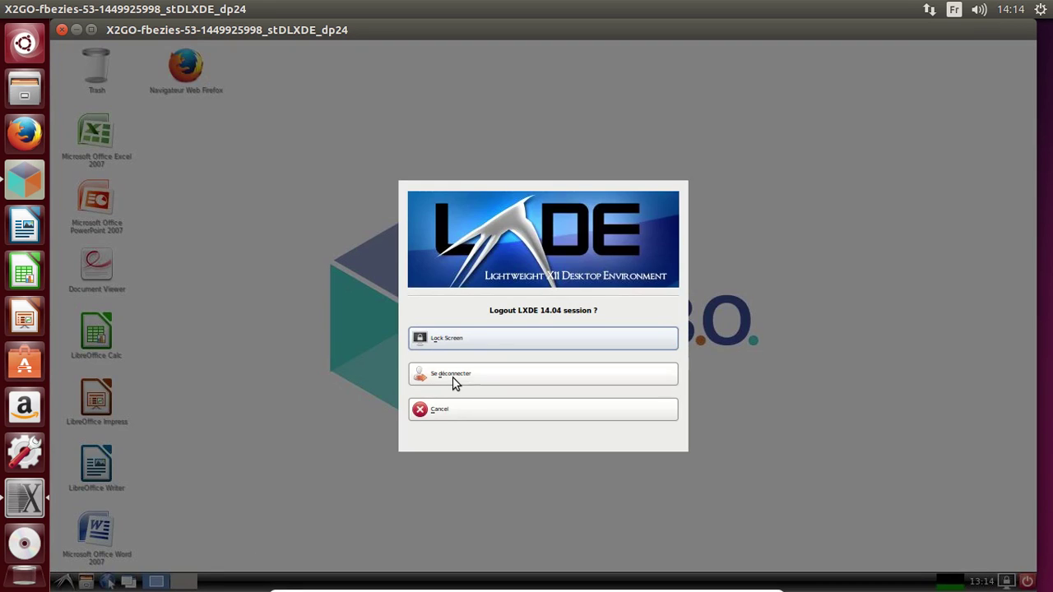
pyautogui.click(455, 380)
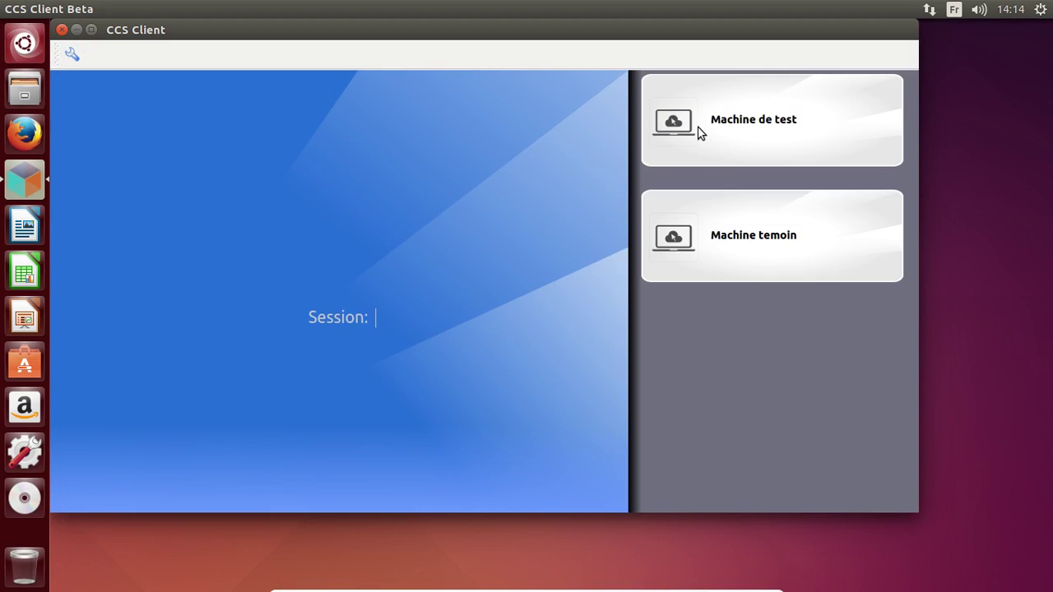
# Connect to Machine de test, dismiss the authentication failure, and resubmit with the corrected user name
pyautogui.click(697, 129)
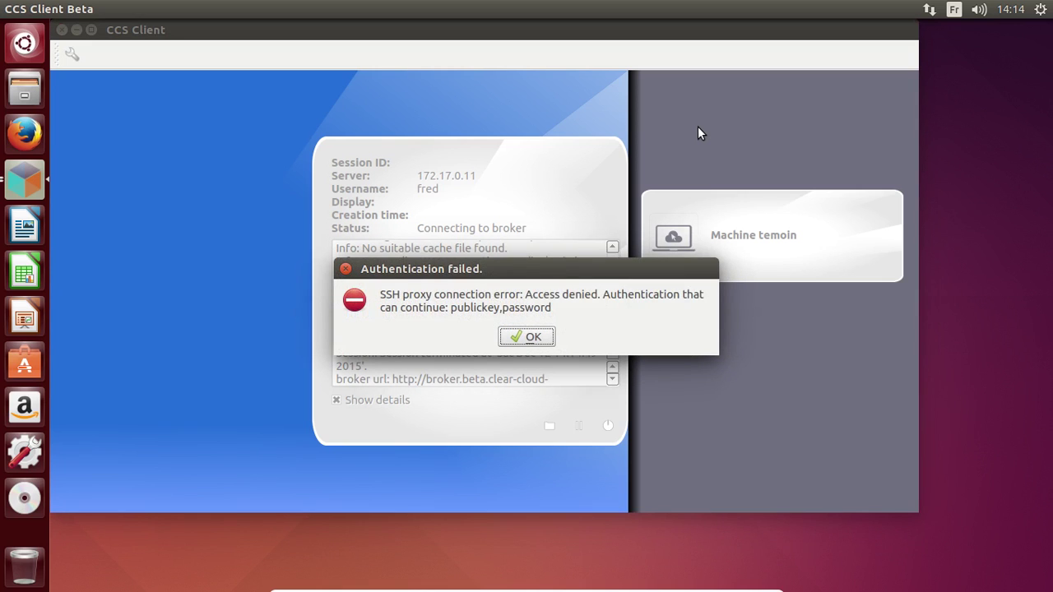
pyautogui.click(533, 337)
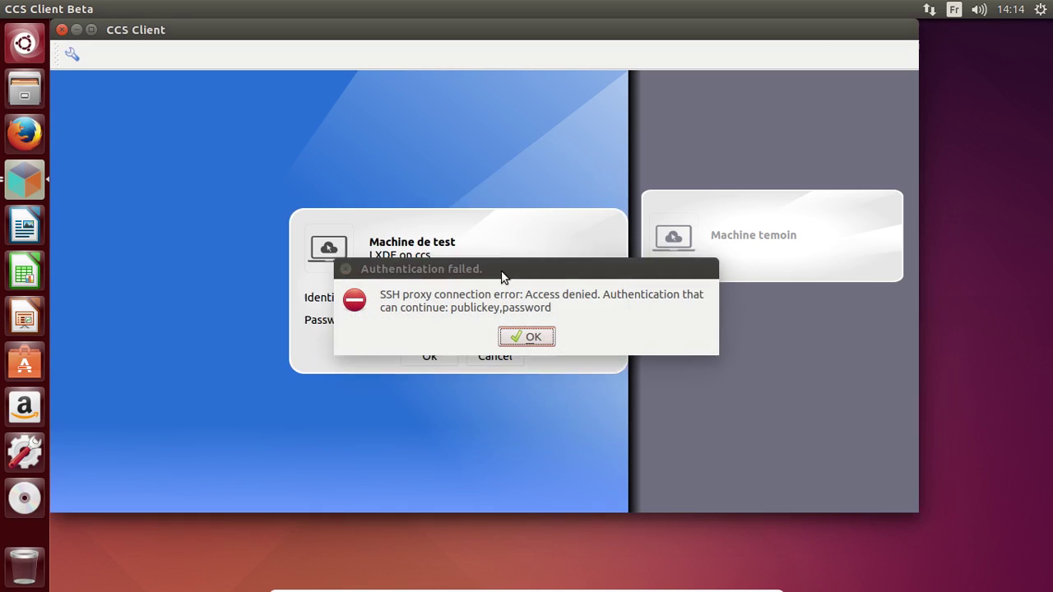
pyautogui.click(440, 300)
pyautogui.press('BackSpace')
pyautogui.press('BackSpace')
pyautogui.press('BackSpace')
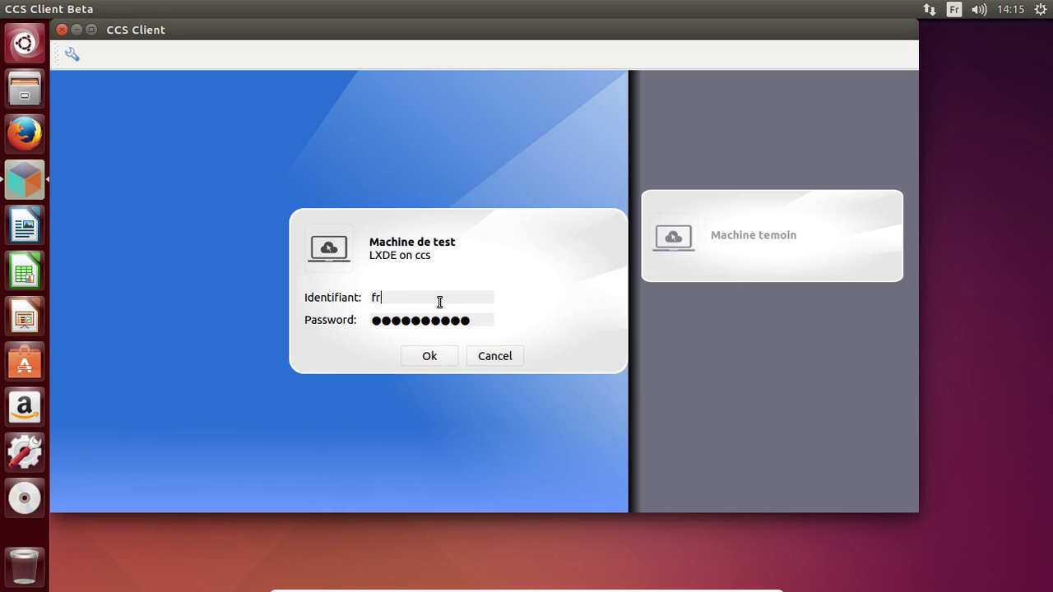
pyautogui.write('bezies')
pyautogui.press('Tab')
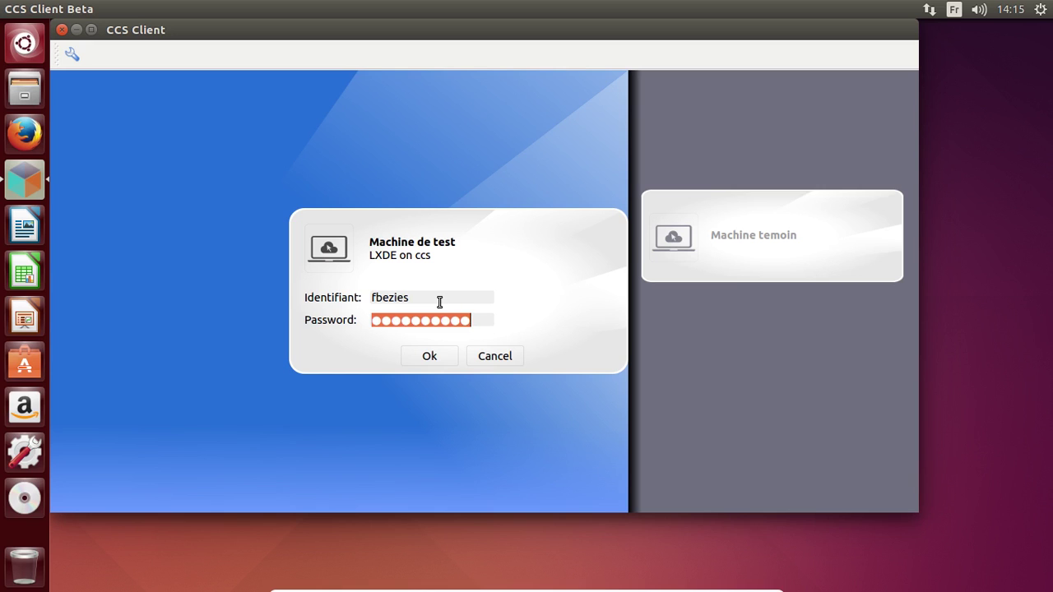
pyautogui.click(446, 357)
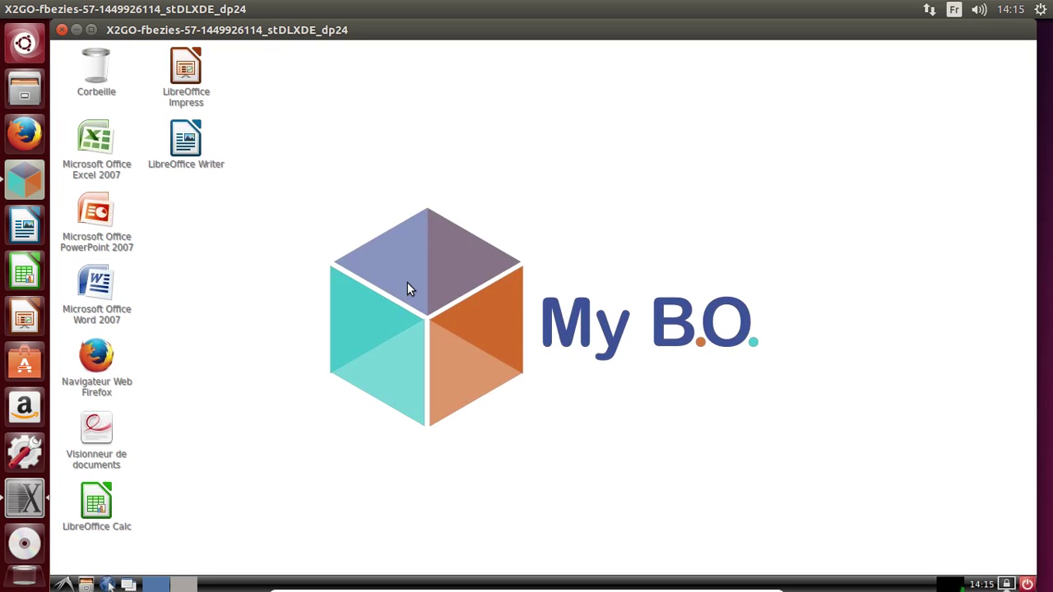
# Launch Visionneur de documents from its desktop shortcut and close it again
pyautogui.click(96, 423)
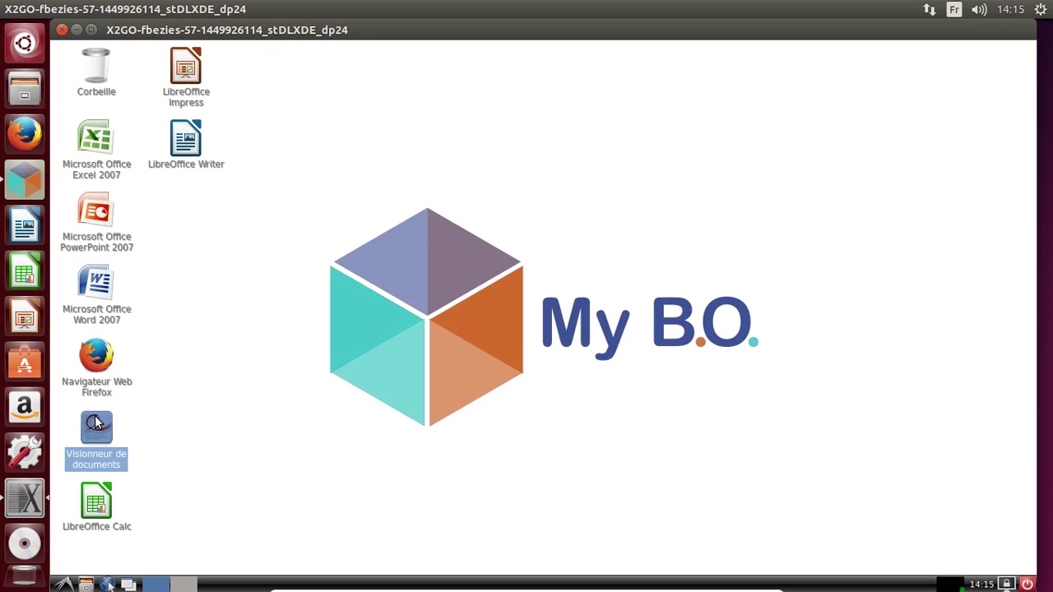
pyautogui.doubleClick(96, 424)
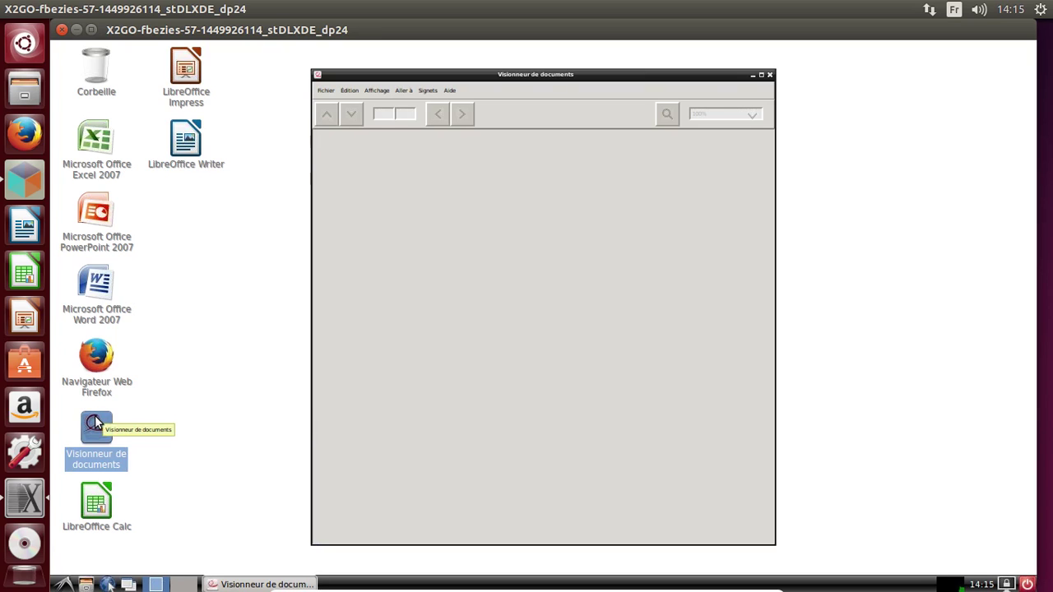
pyautogui.click(767, 76)
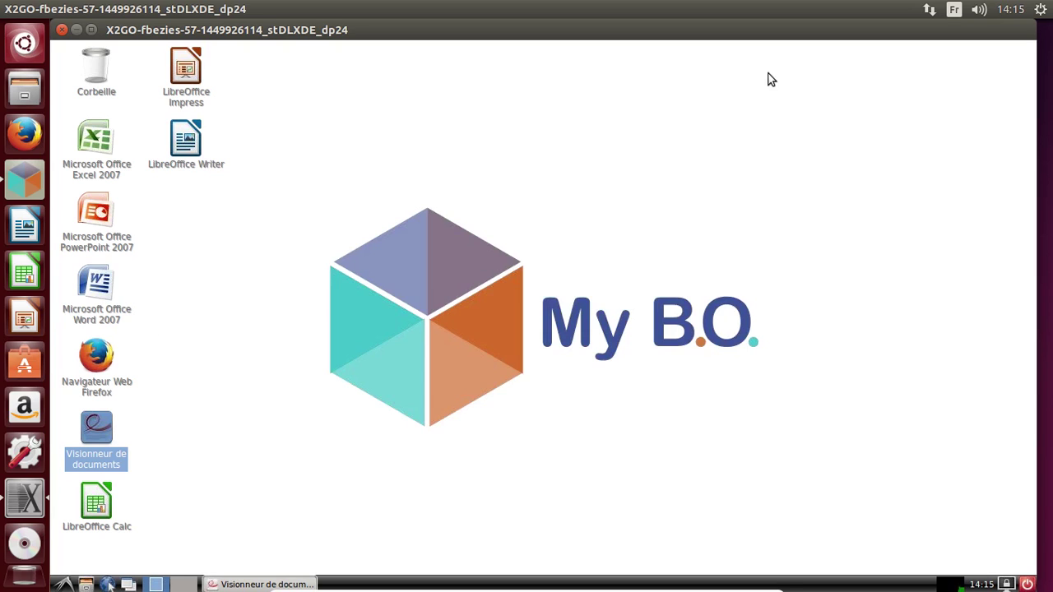
pyautogui.click(129, 393)
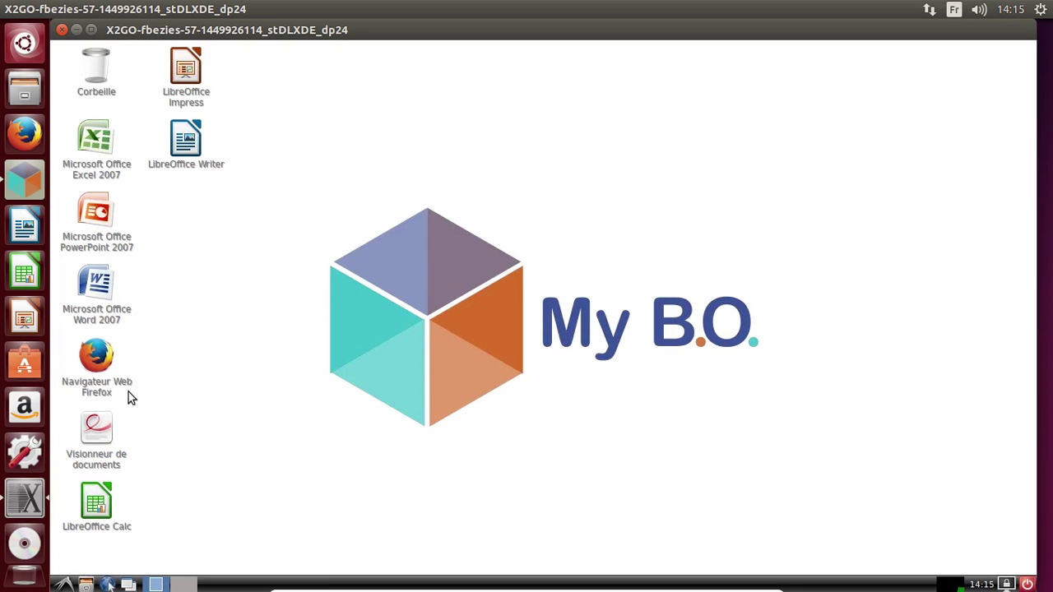
# Launch Pinta from the application menu's Graphisme submenu
pyautogui.click(62, 585)
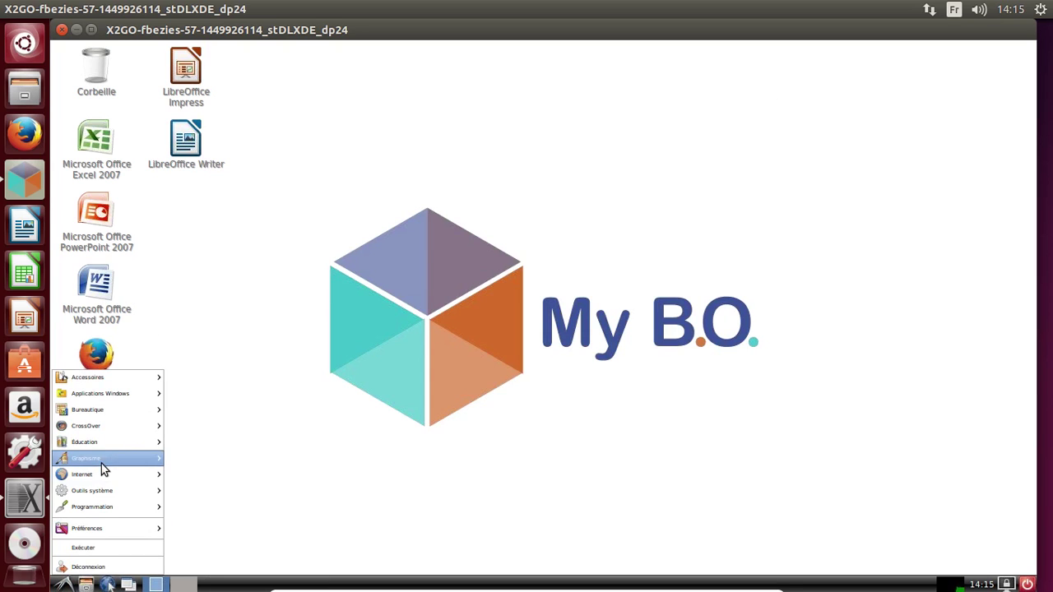
pyautogui.moveTo(101, 463)
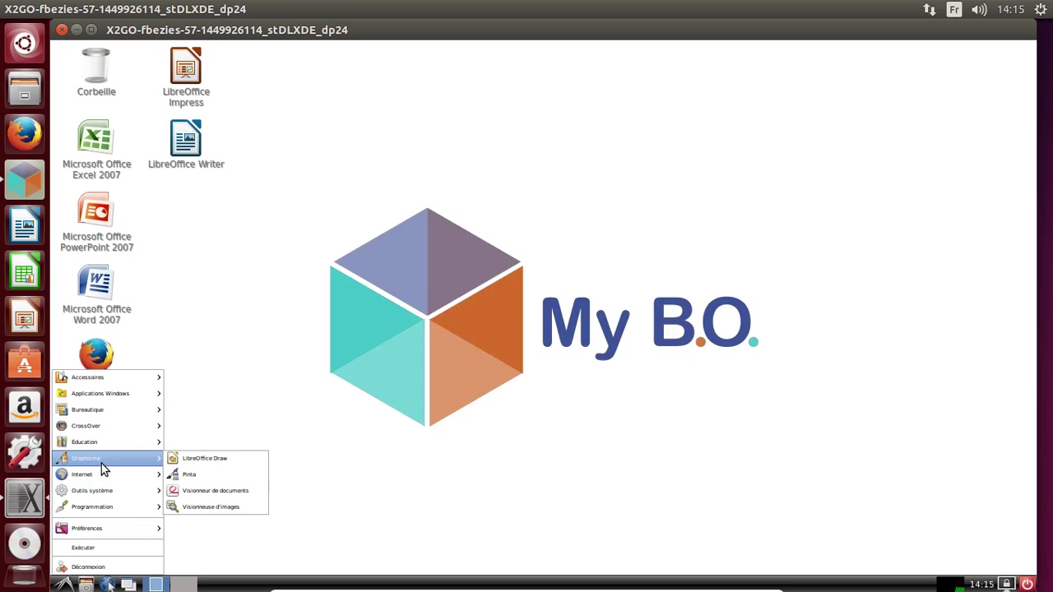
pyautogui.click(186, 477)
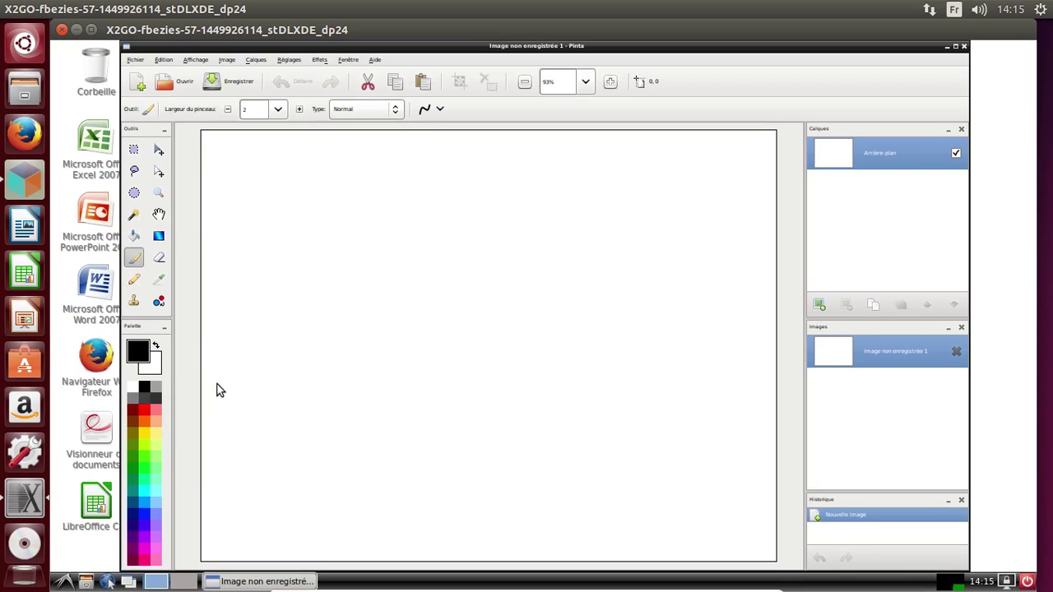
# Create a new blank image and lasso-select a thin sliver shape on it
pyautogui.click(137, 81)
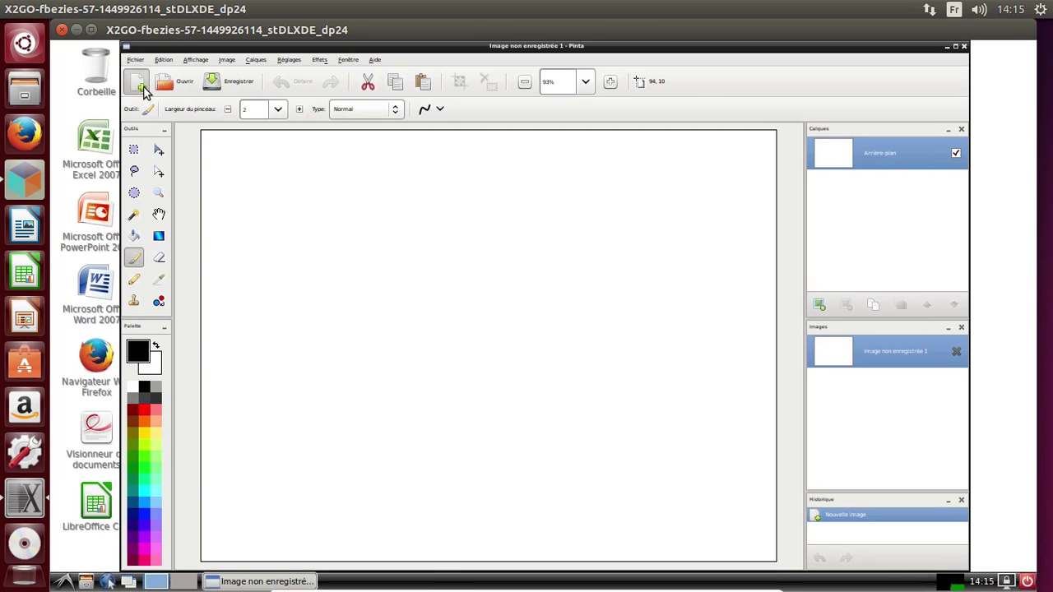
pyautogui.click(605, 373)
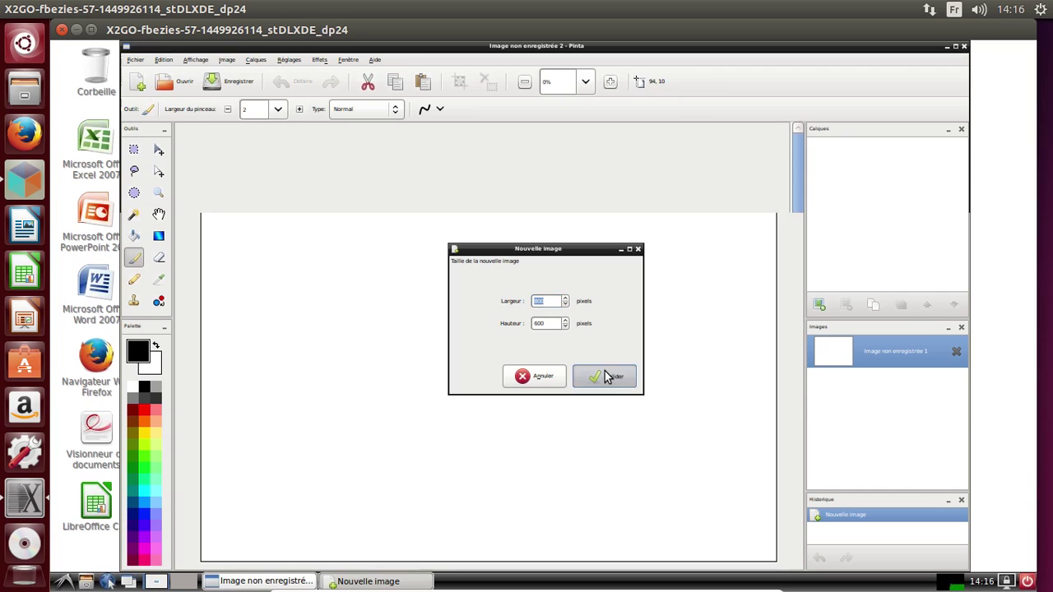
pyautogui.click(135, 170)
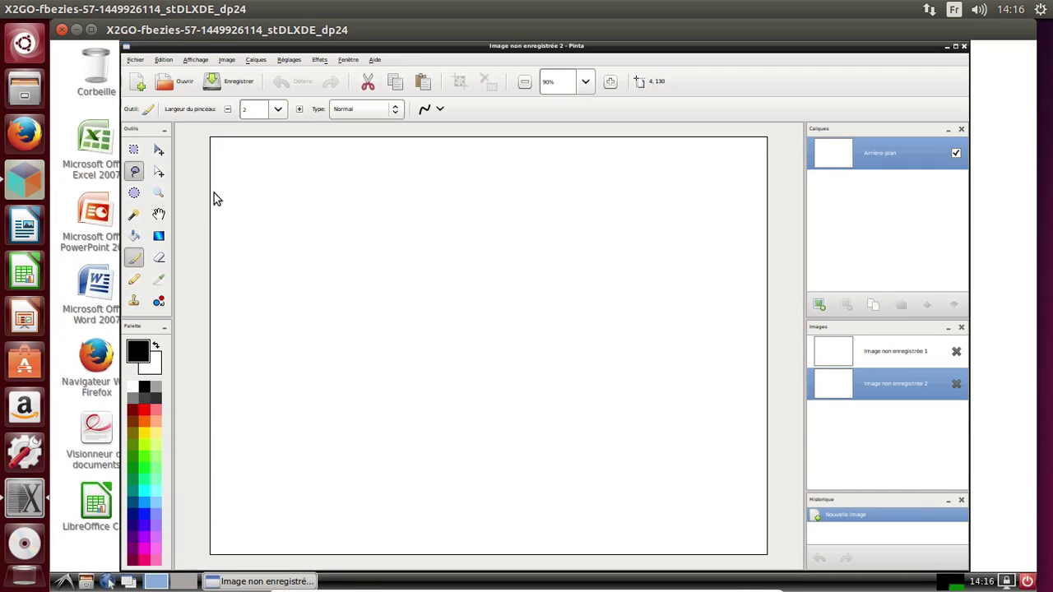
pyautogui.moveTo(548, 312); pyautogui.dragTo(301, 193)
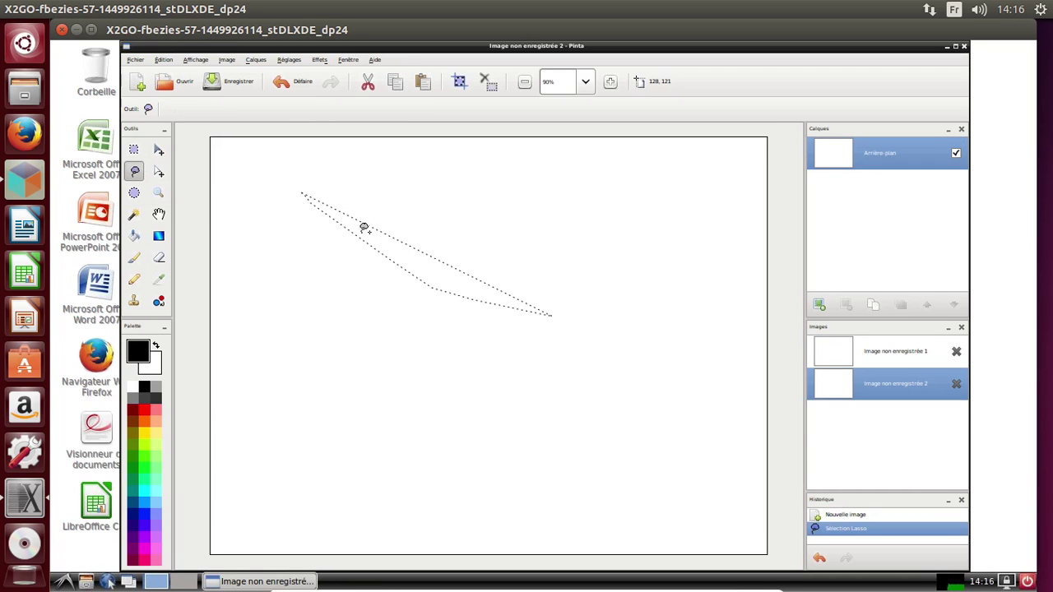
# Fill the sliver with a black-to-white gradient and paint its tip solid black
pyautogui.click(159, 236)
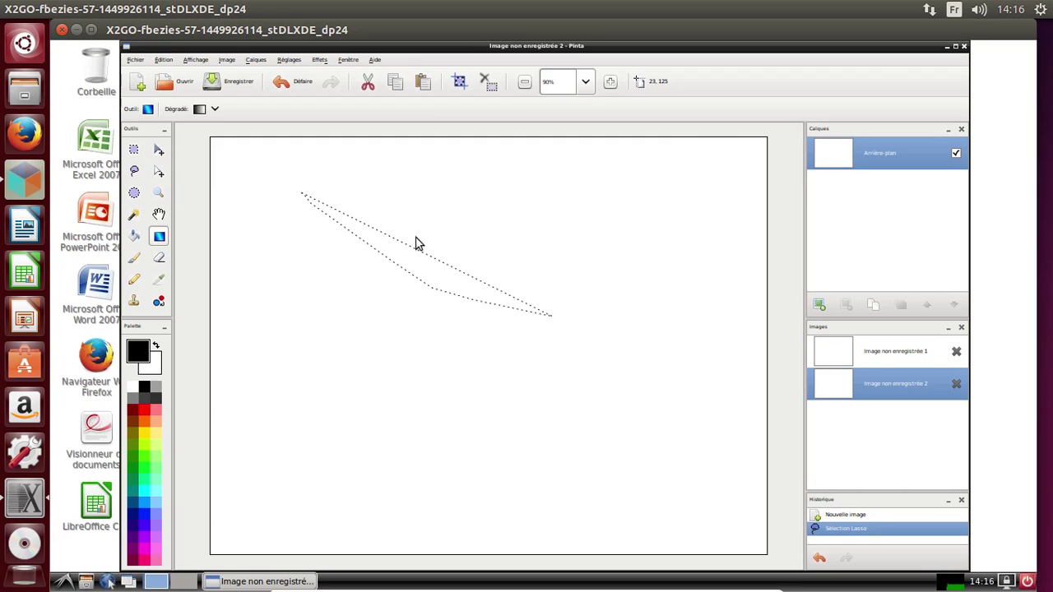
pyautogui.moveTo(407, 259); pyautogui.dragTo(409, 260)
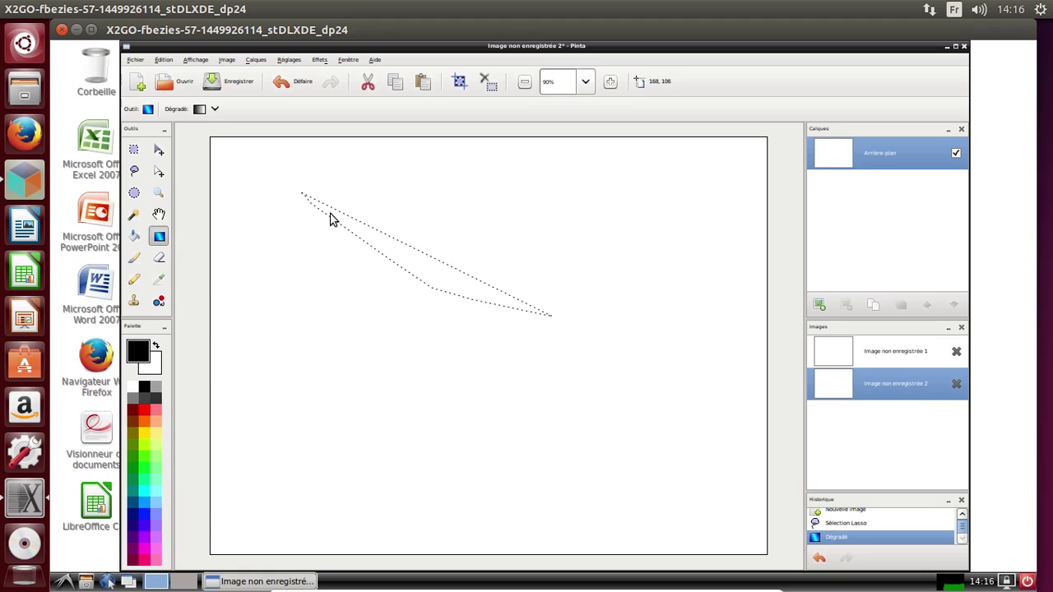
pyautogui.moveTo(332, 219); pyautogui.dragTo(485, 305)
pyautogui.click(134, 236)
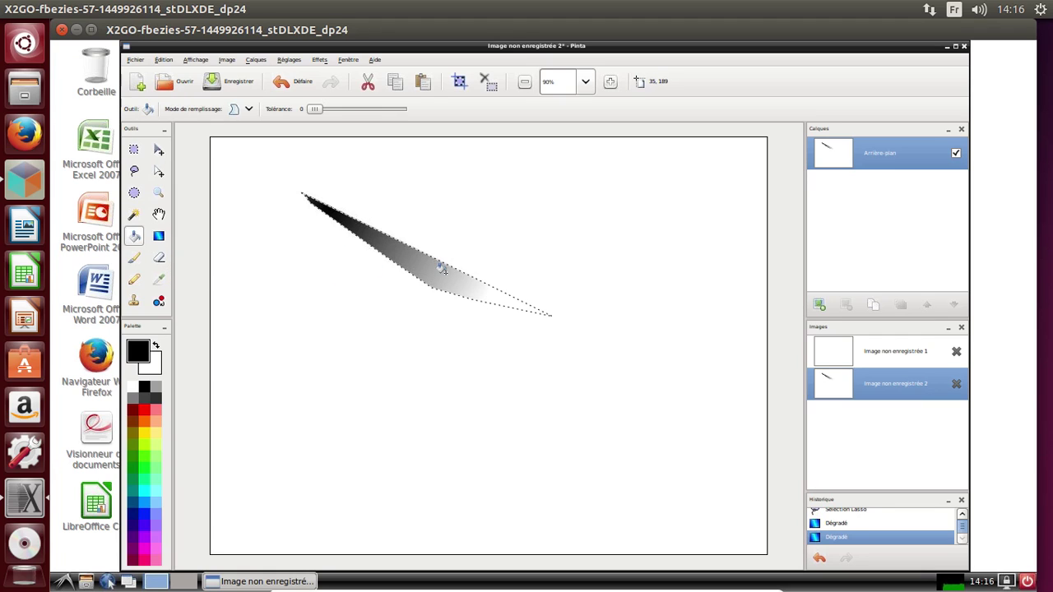
pyautogui.click(441, 283)
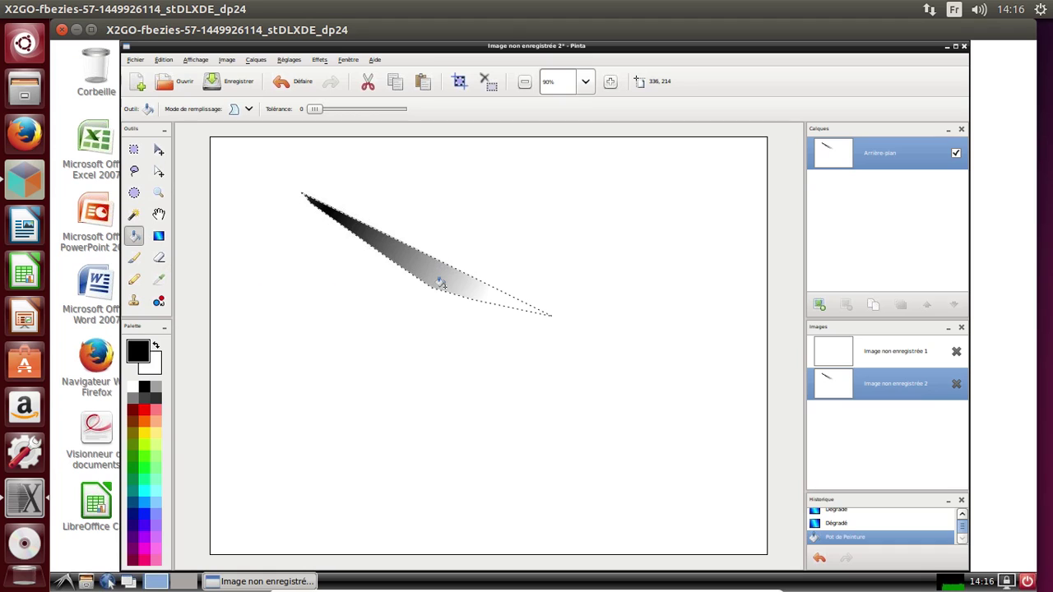
pyautogui.click(485, 289)
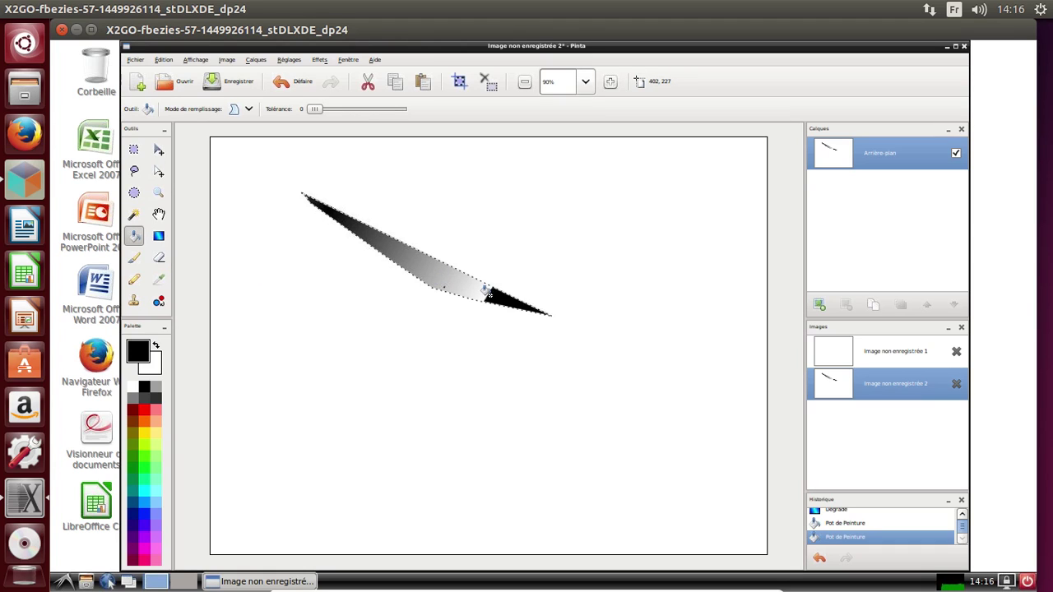
# Shift the shape down and left, then close Pinta without saving
pyautogui.click(159, 149)
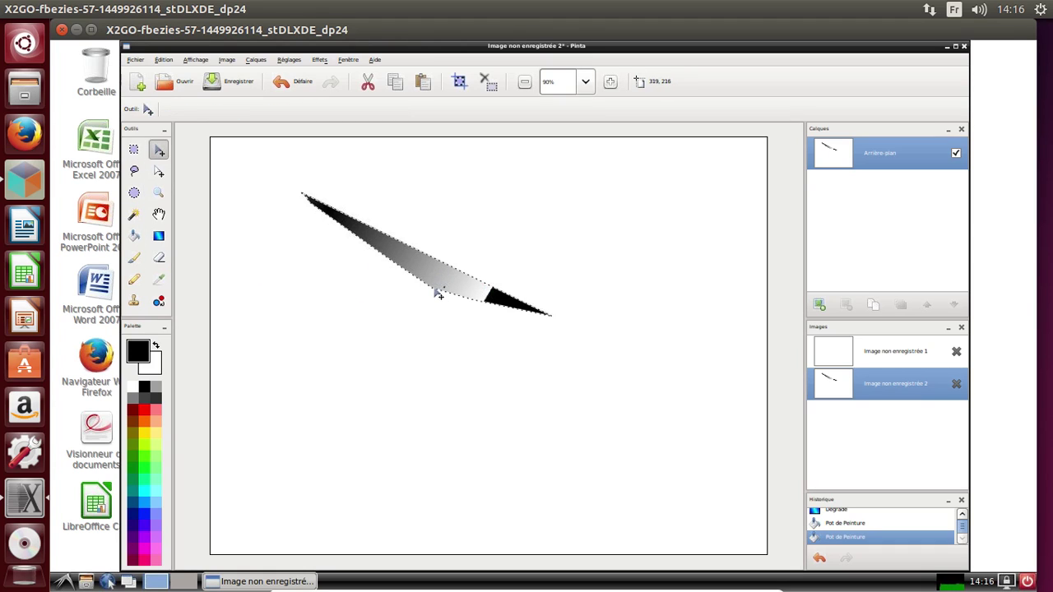
pyautogui.moveTo(436, 293); pyautogui.dragTo(413, 372)
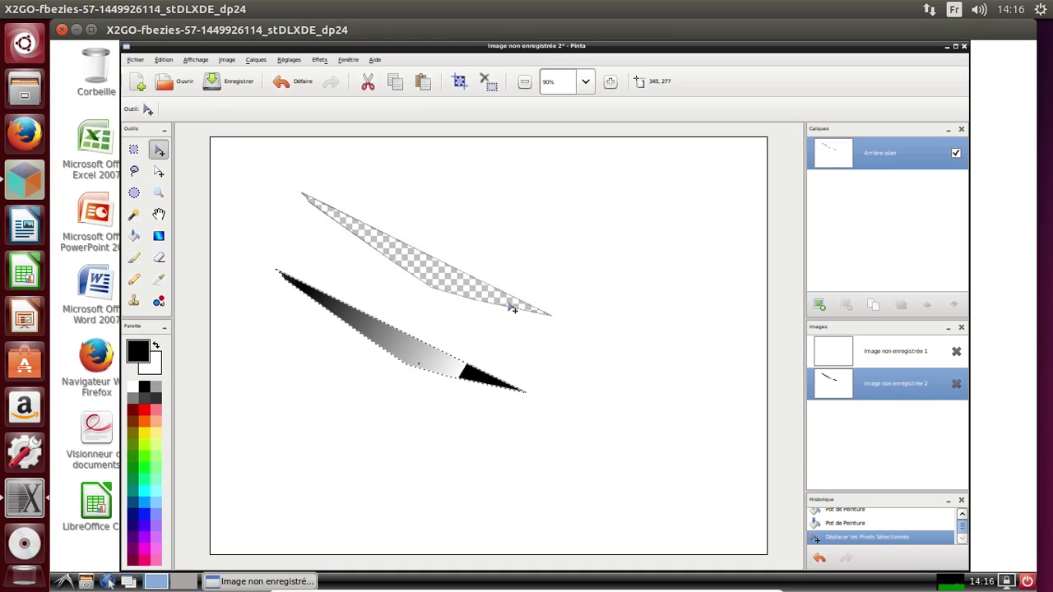
pyautogui.click(964, 47)
pyautogui.click(473, 365)
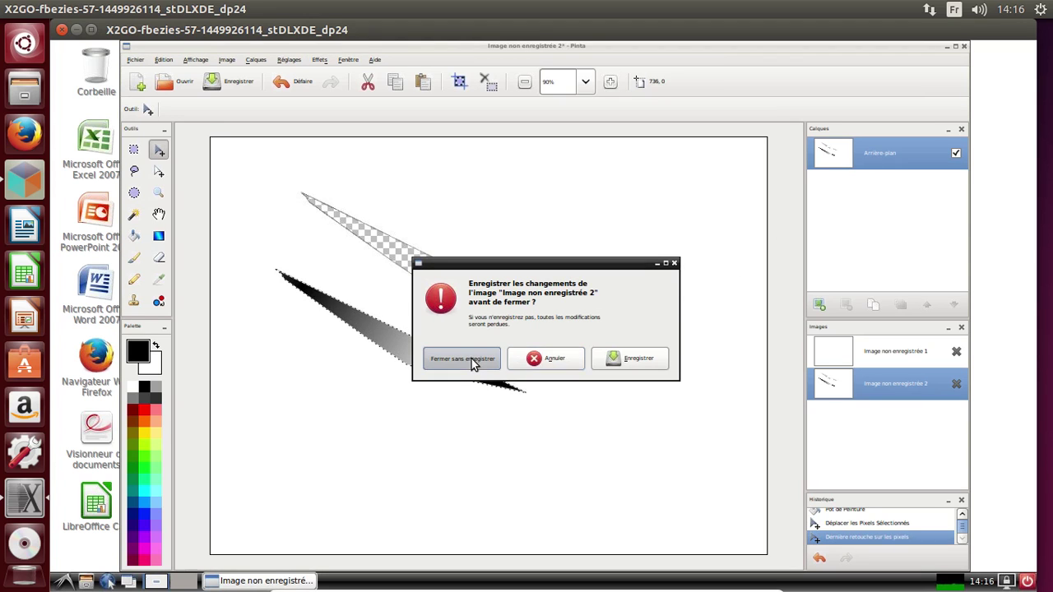
pyautogui.click(64, 581)
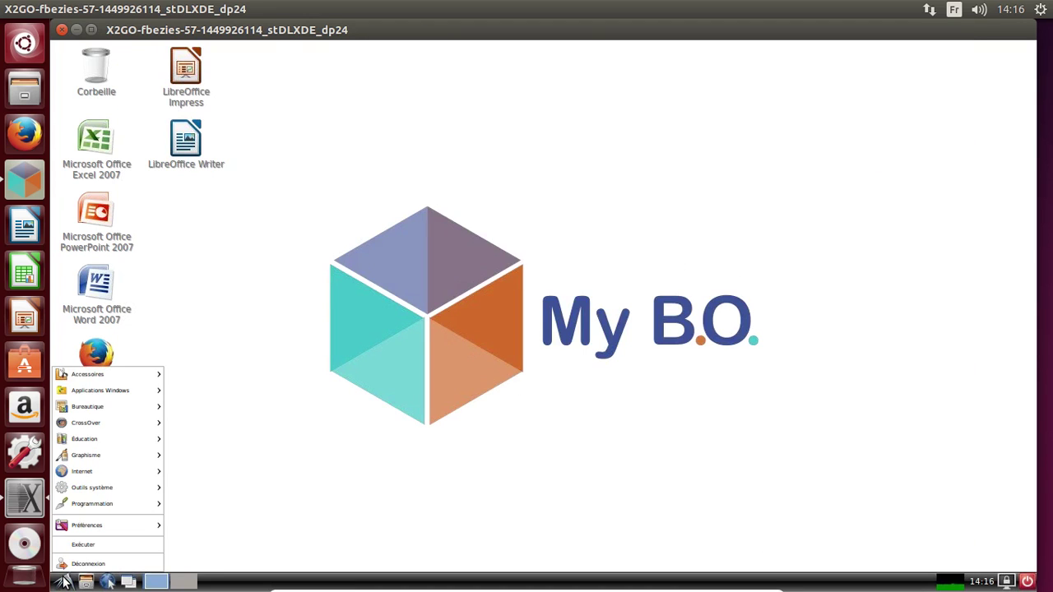
# Launch LXTerminal from the Accessoires section of the LXDE application menu
pyautogui.moveTo(116, 424)
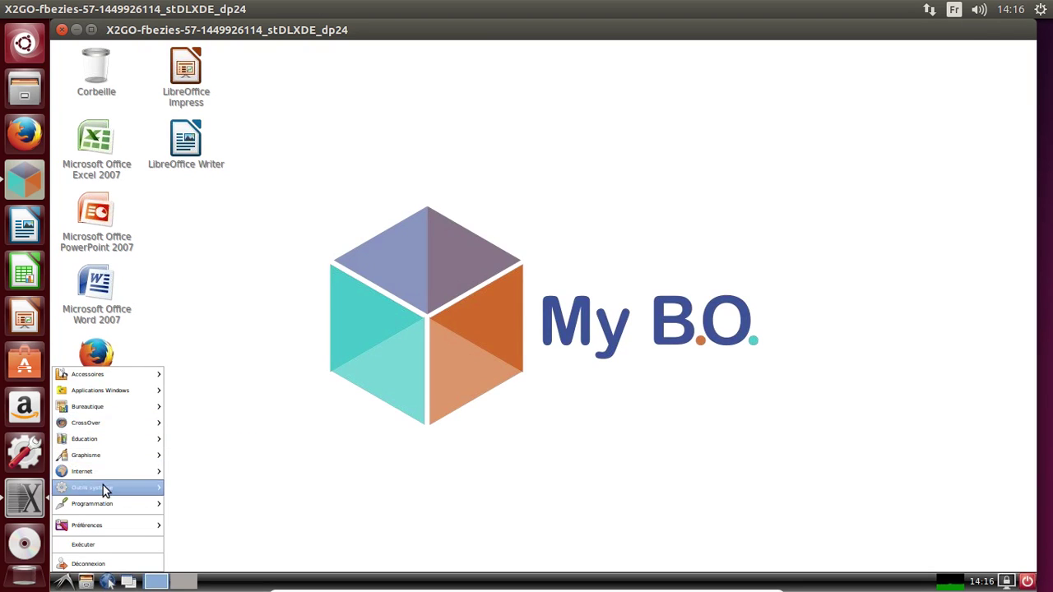
pyautogui.click(256, 241)
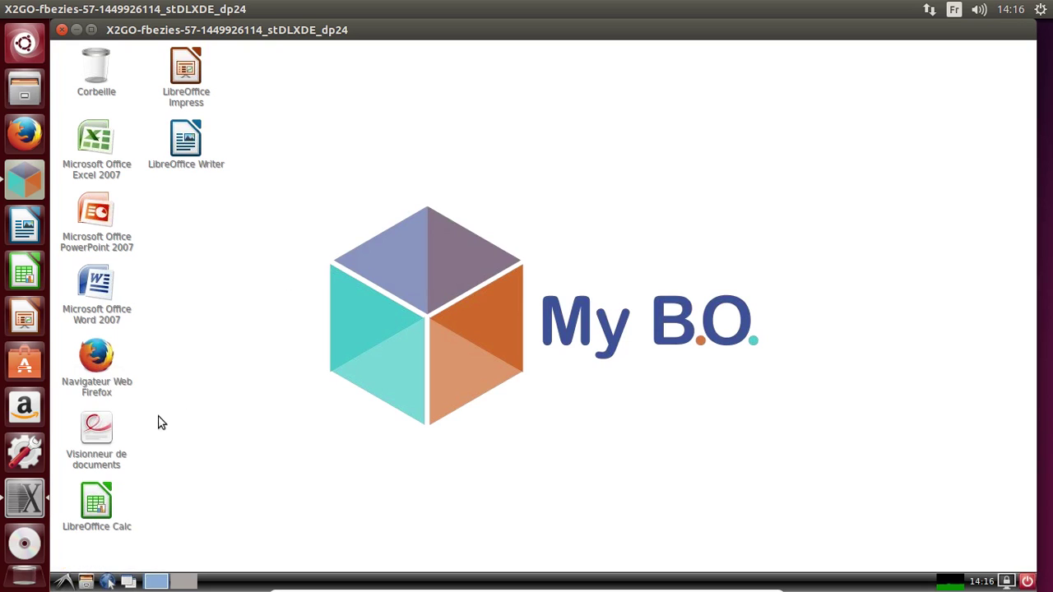
pyautogui.click(64, 582)
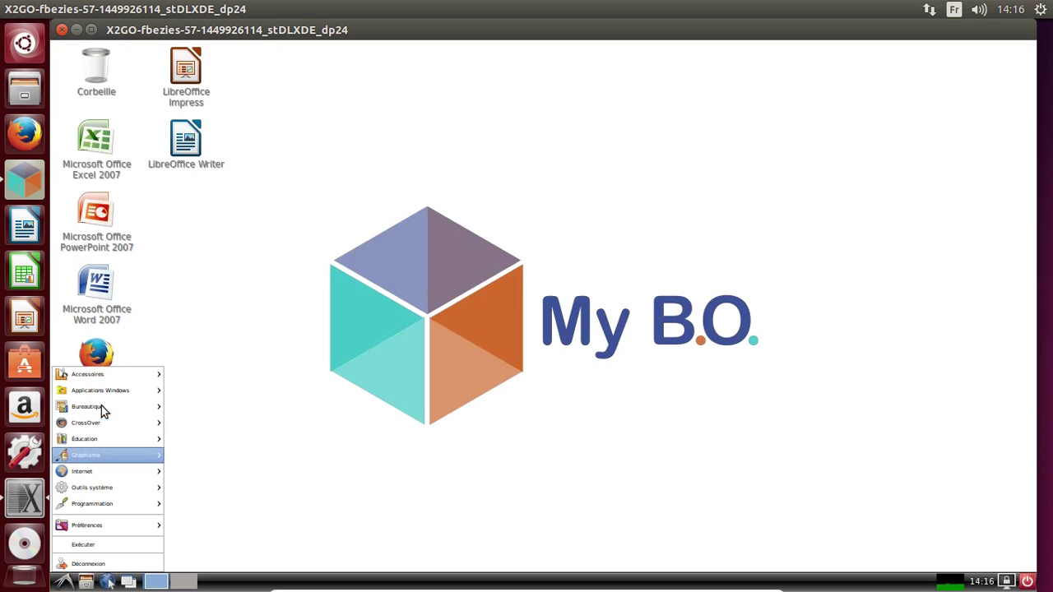
pyautogui.moveTo(101, 377)
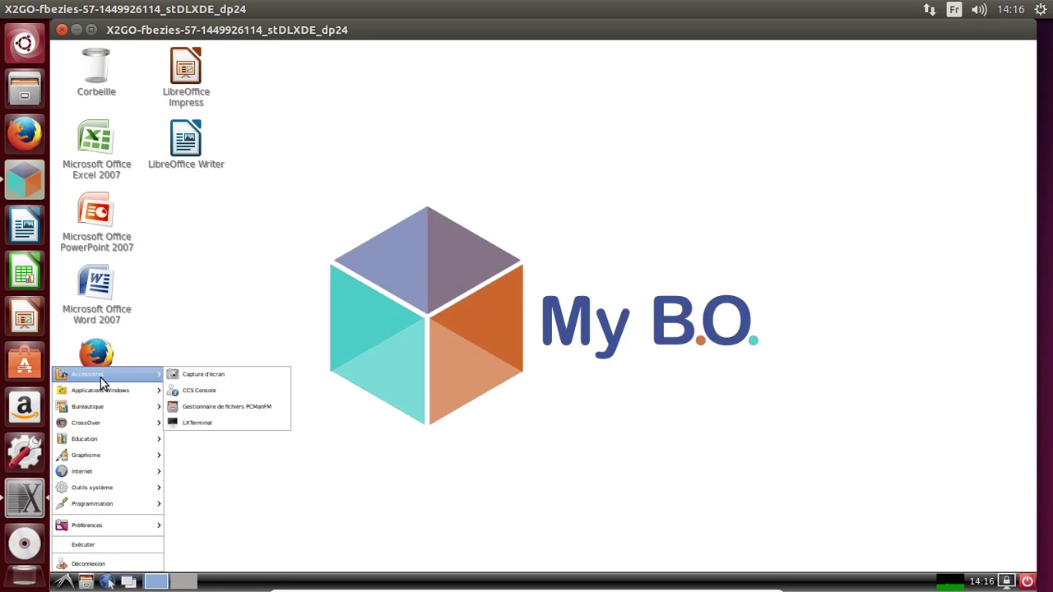
pyautogui.click(237, 422)
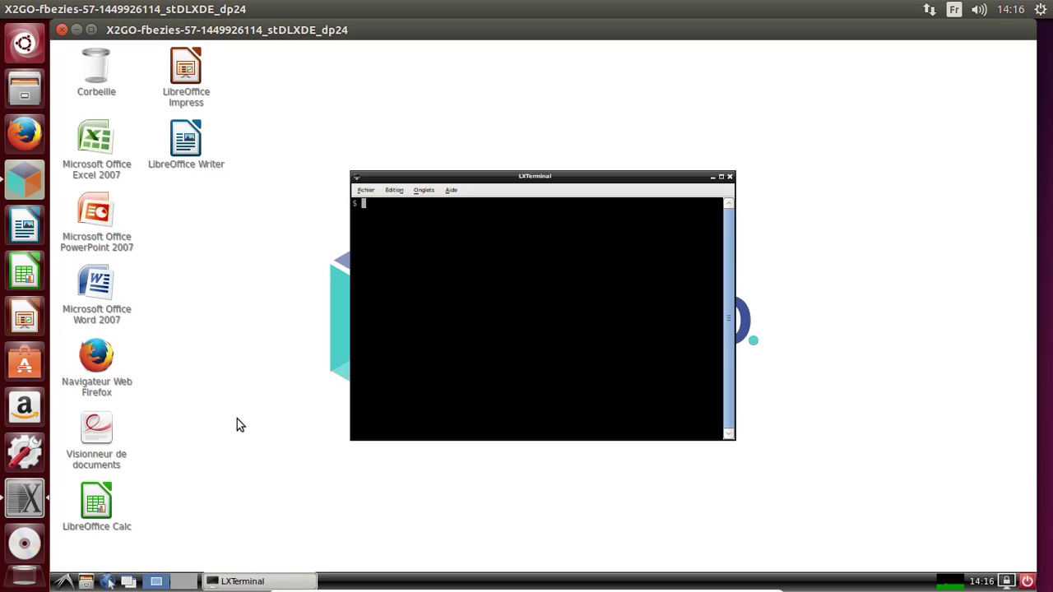
# Run uname -a to show kernel 3.19.0-33-generic x86_64, then close the terminal
pyautogui.write('uname -a')
pyautogui.press('Return')
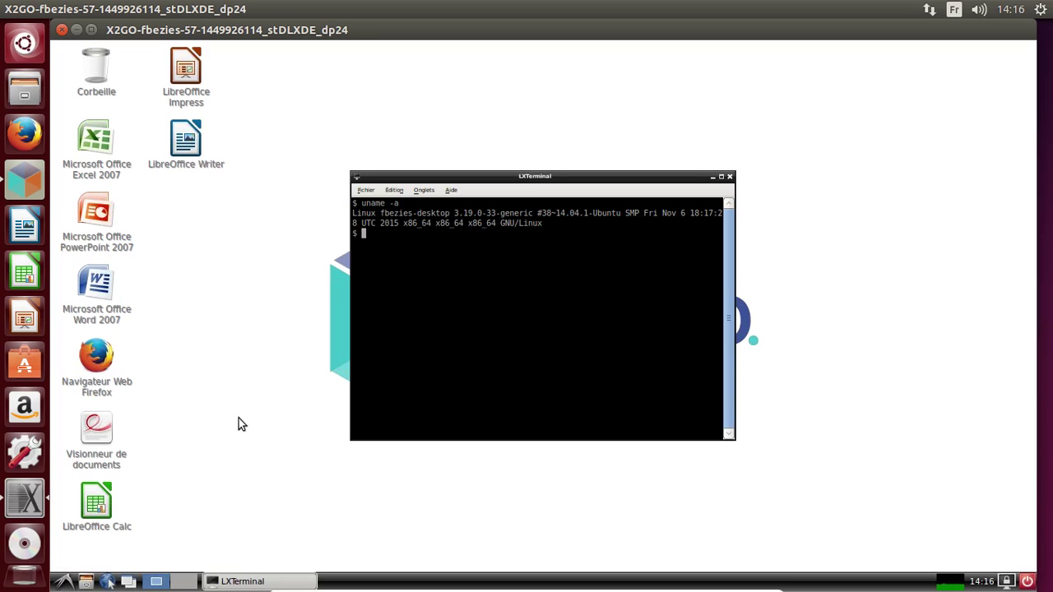
pyautogui.click(730, 177)
pyautogui.click(66, 581)
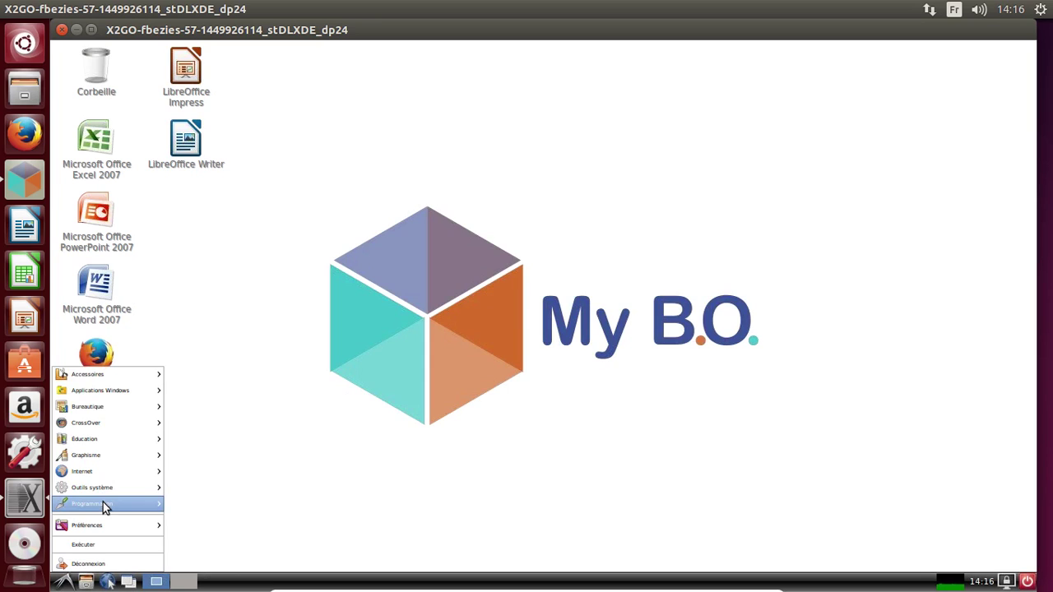
# Launch Firefox from its desktop shortcut and dismiss the 'already running, not responding' error
pyautogui.moveTo(103, 504)
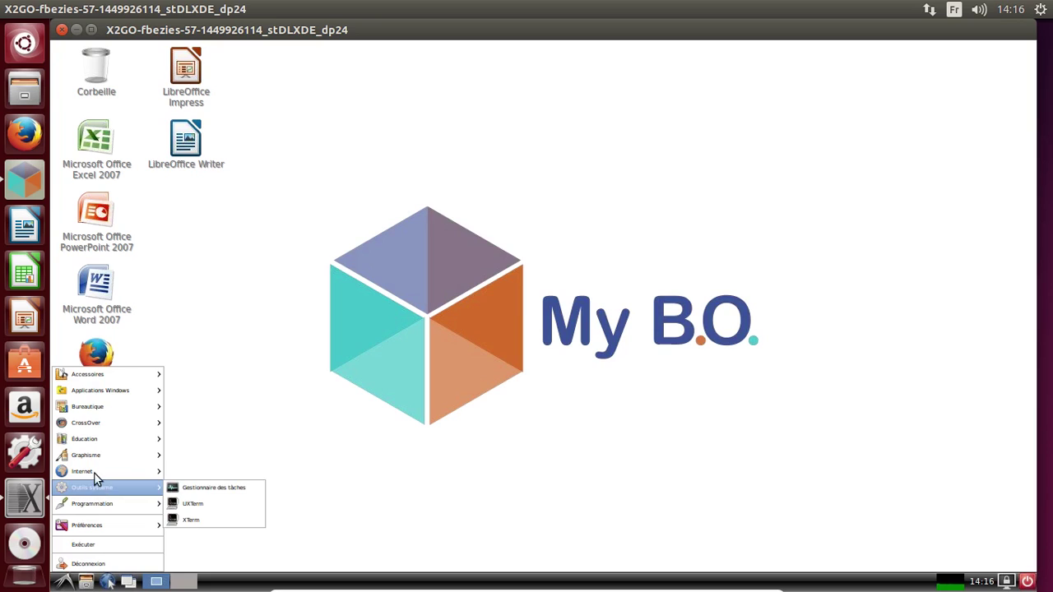
pyautogui.moveTo(97, 474)
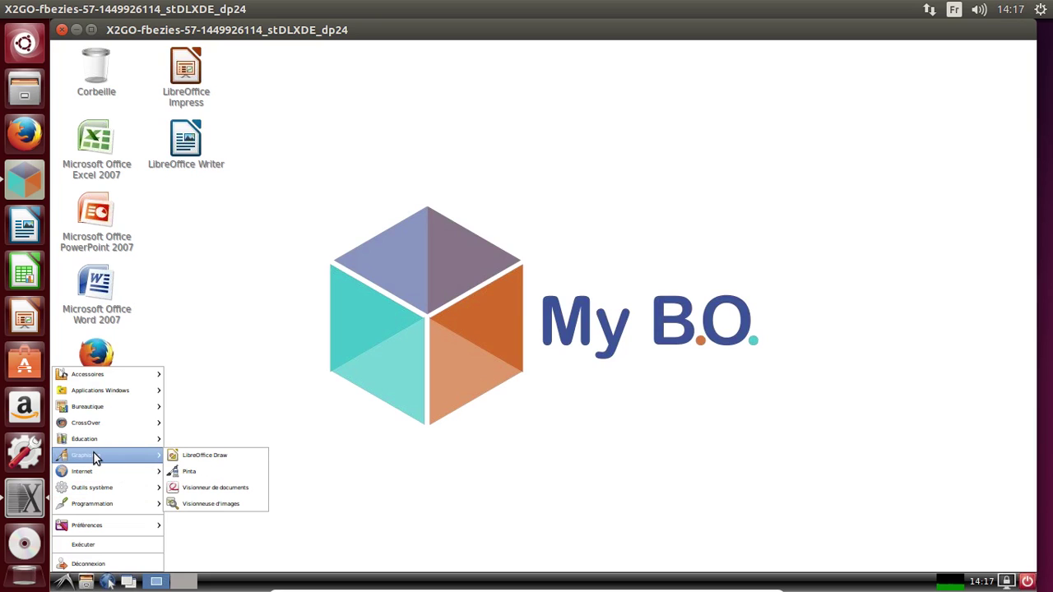
pyautogui.click(131, 357)
pyautogui.click(99, 356)
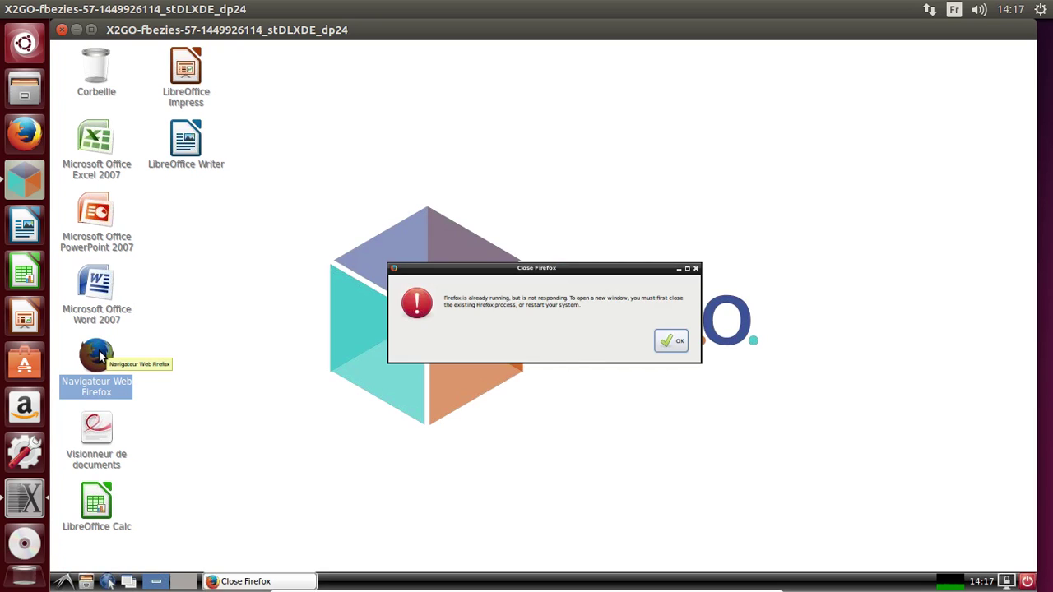
pyautogui.click(669, 342)
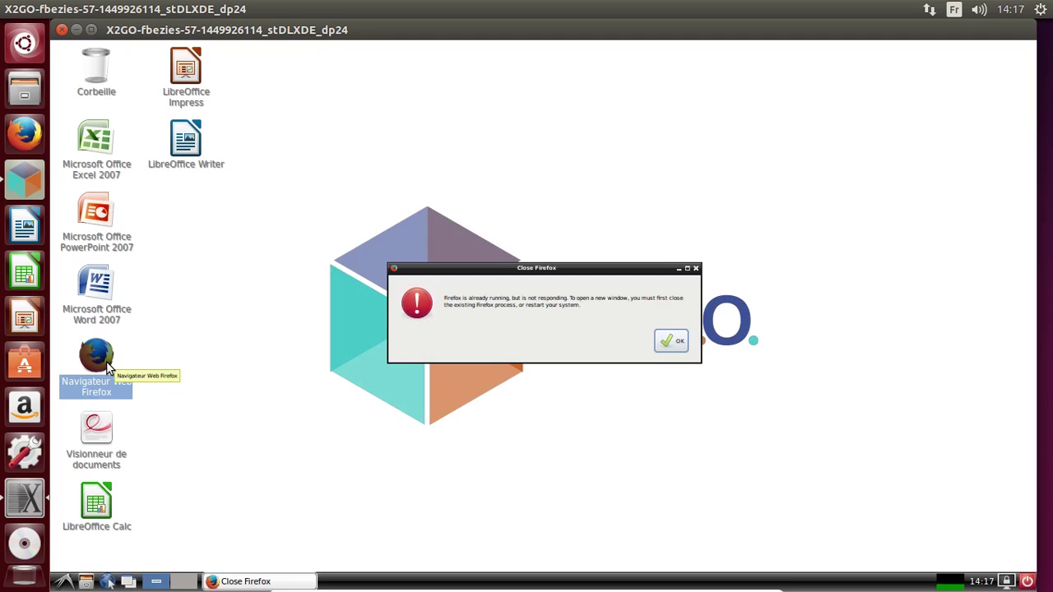
pyautogui.click(672, 343)
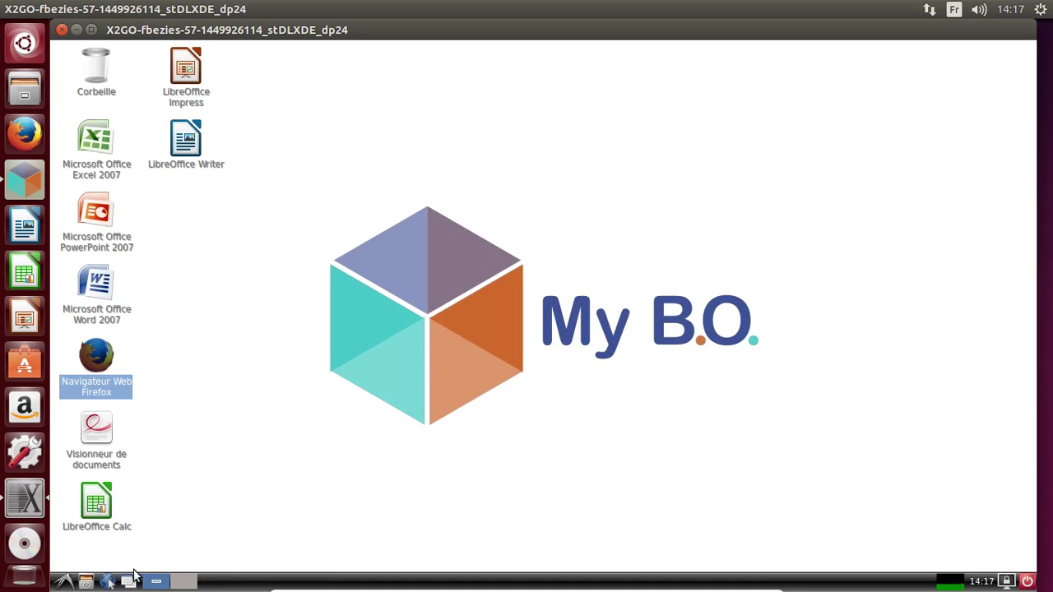
# Show hidden files in the home folder, delete the .mozilla folder, and close PCManFM
pyautogui.click(86, 581)
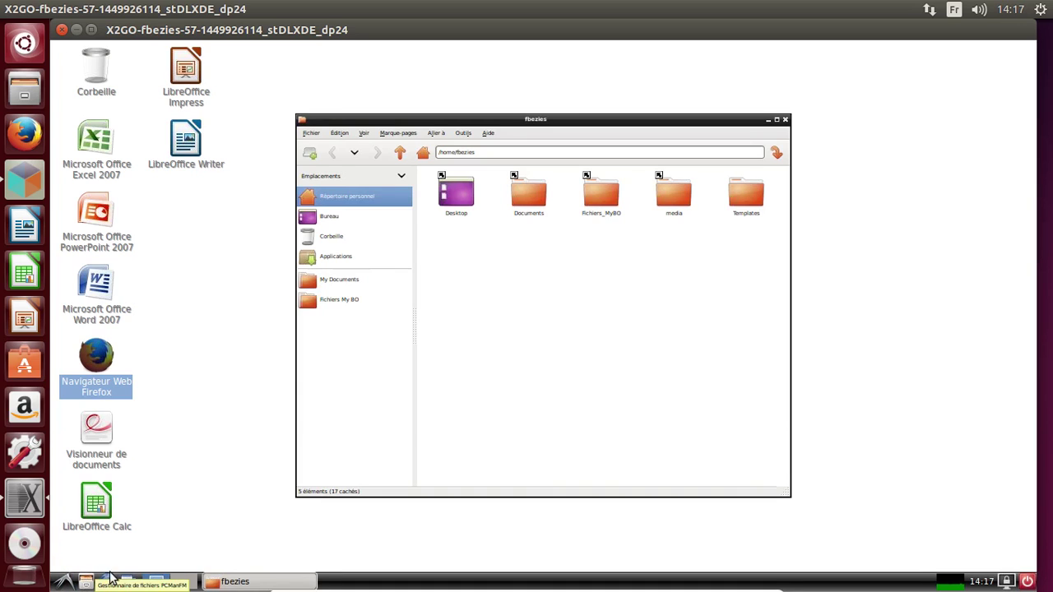
pyautogui.hotkey('ctrl', 'h')
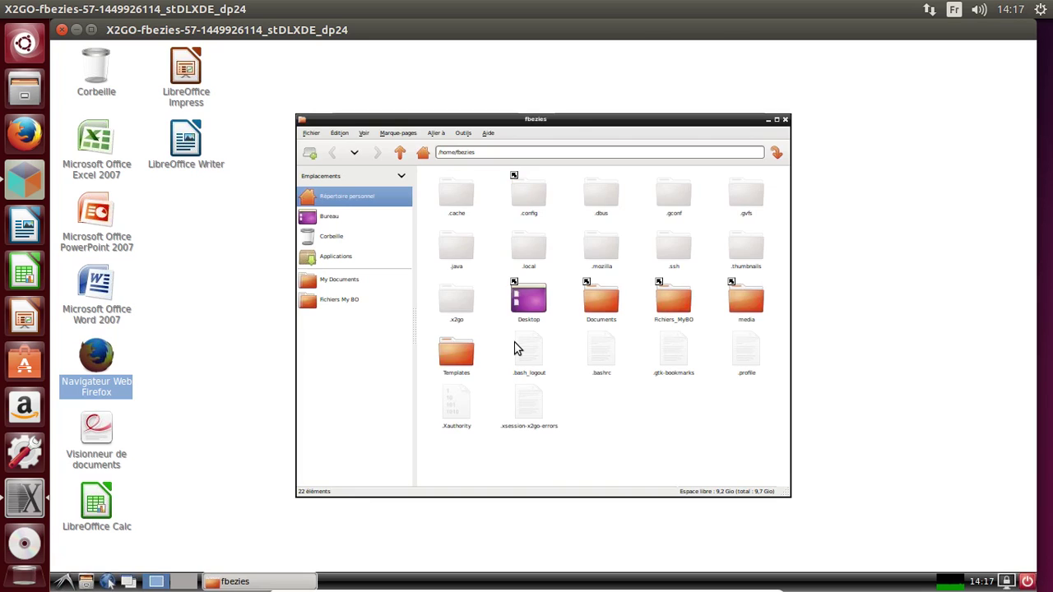
pyautogui.click(603, 250)
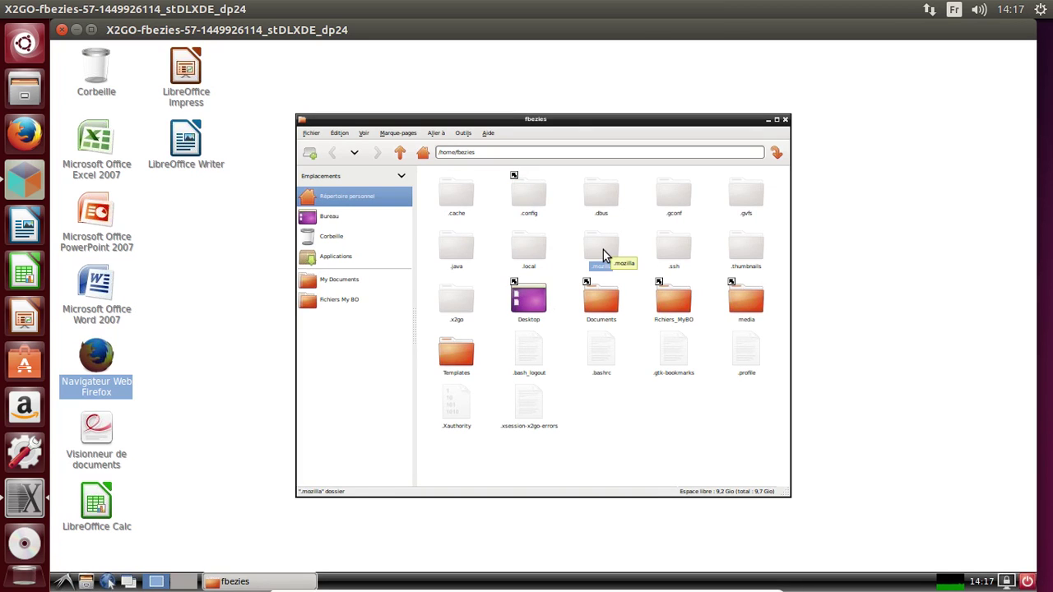
pyautogui.press('Delete')
pyautogui.press('Return')
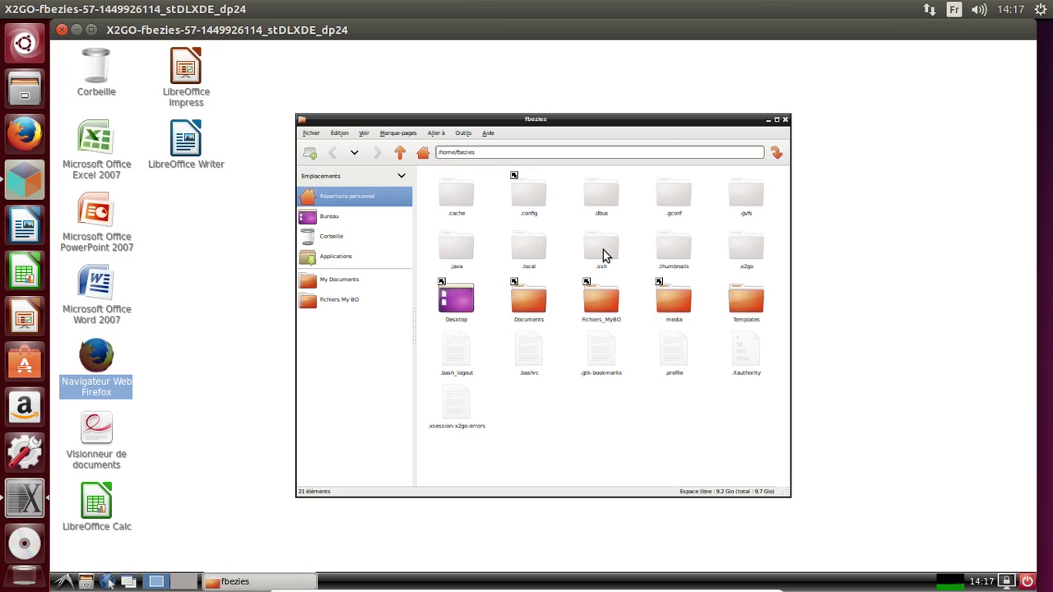
pyautogui.click(784, 120)
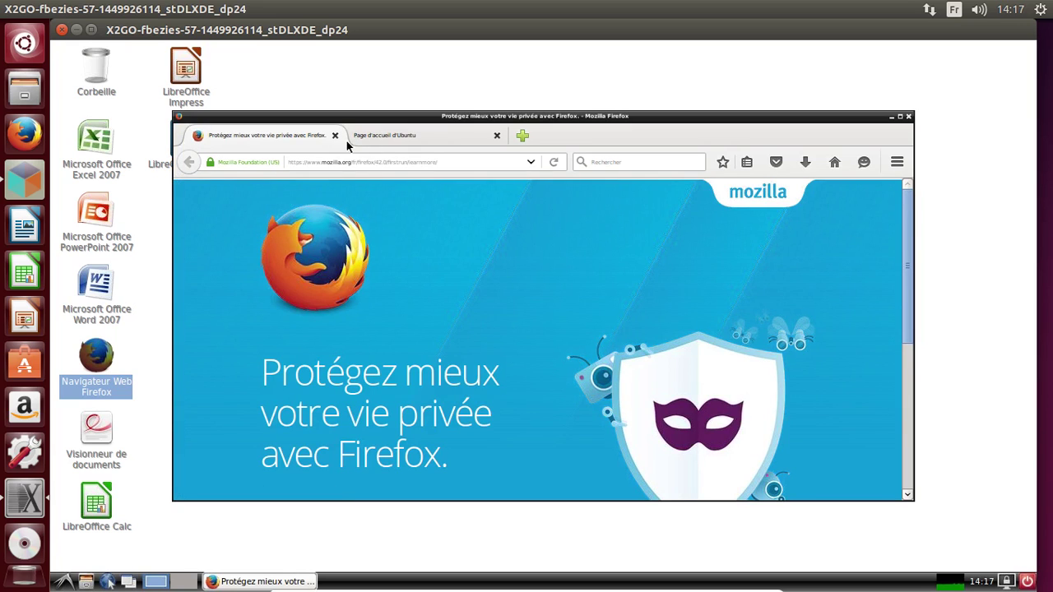
# Close the privacy page tab and check in About Firefox that the version is 42.0
pyautogui.click(335, 135)
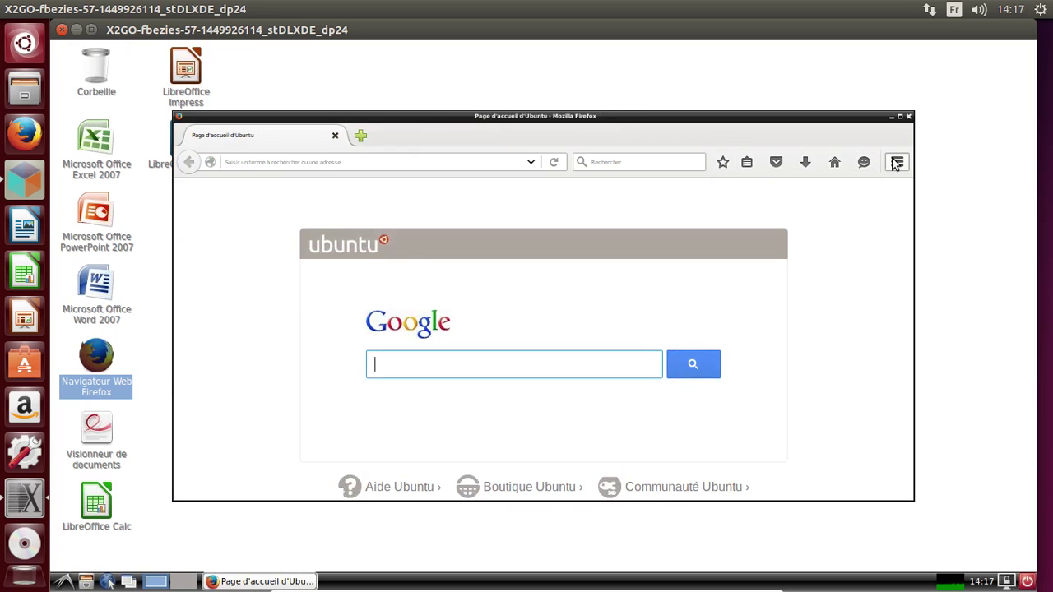
pyautogui.click(897, 163)
pyautogui.click(853, 490)
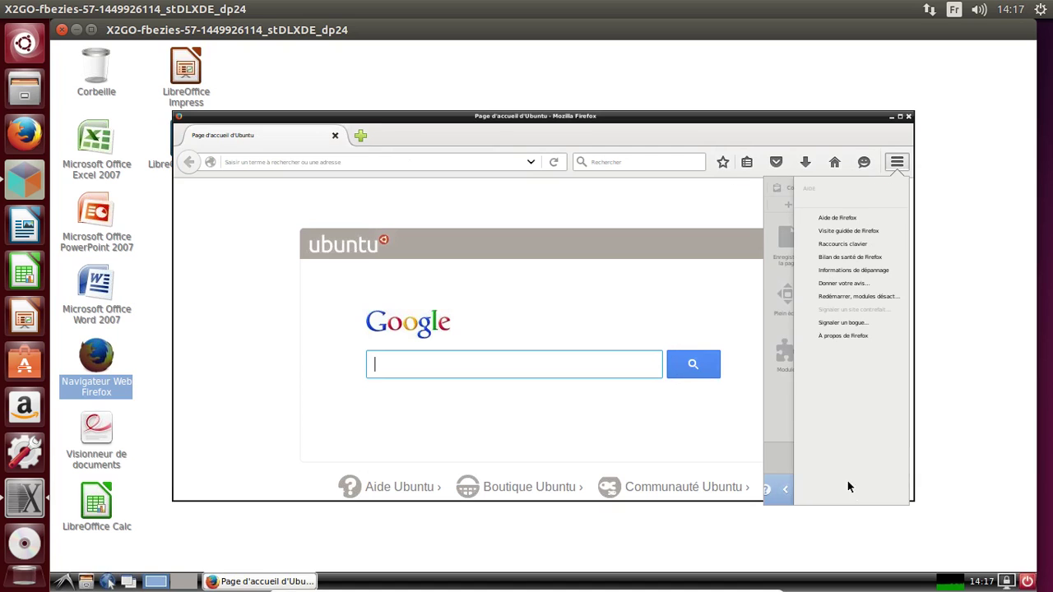
pyautogui.click(822, 336)
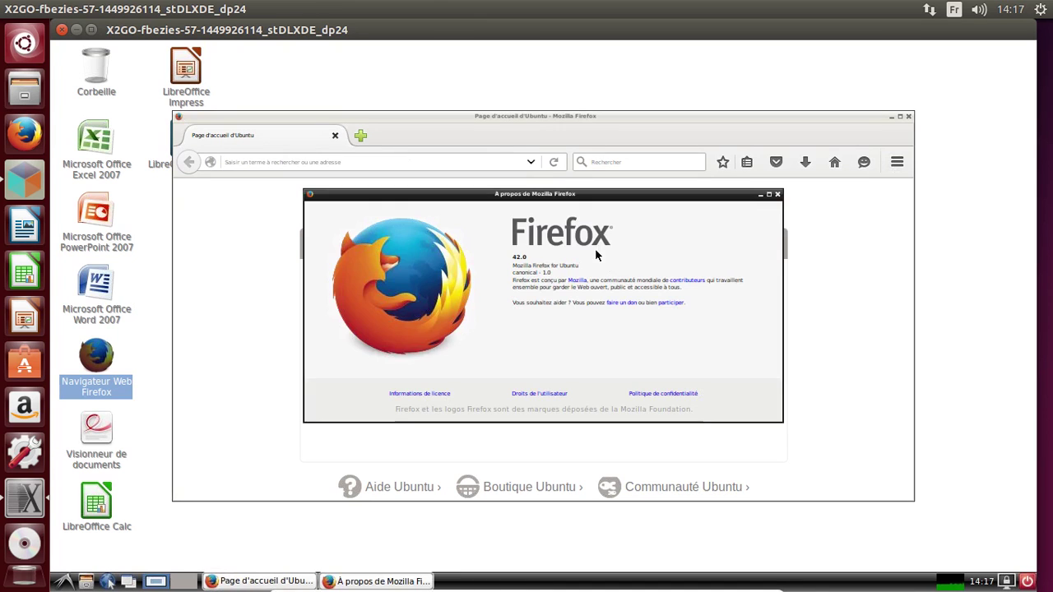
pyautogui.click(780, 193)
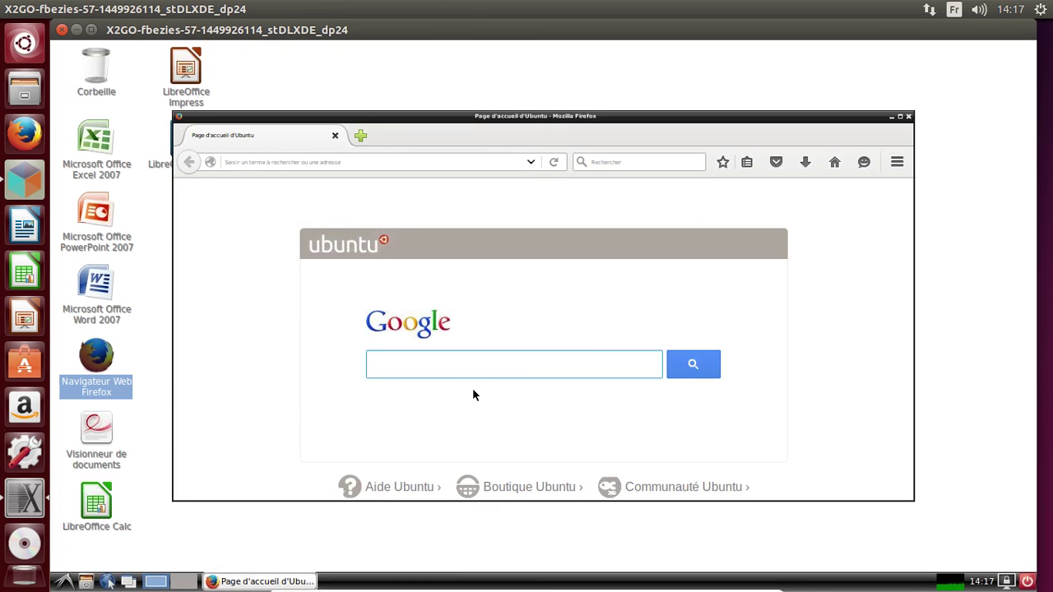
# Search Google for 'cloud box', open the Cloud Box Office site, then close Firefox
pyautogui.write('cloud box office')
pyautogui.press('Return')
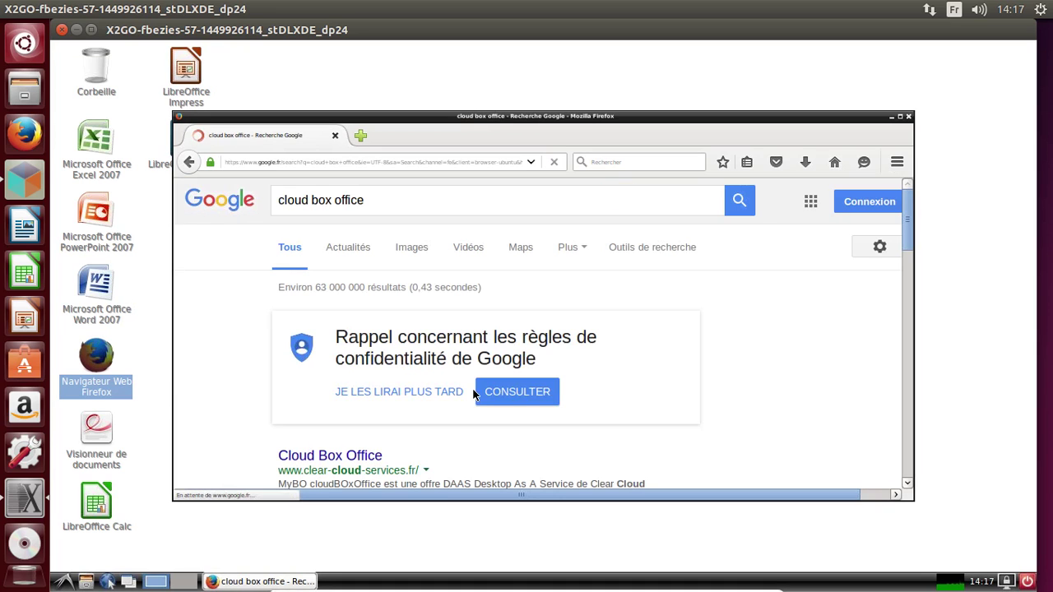
pyautogui.scroll(-2, 368, 445)
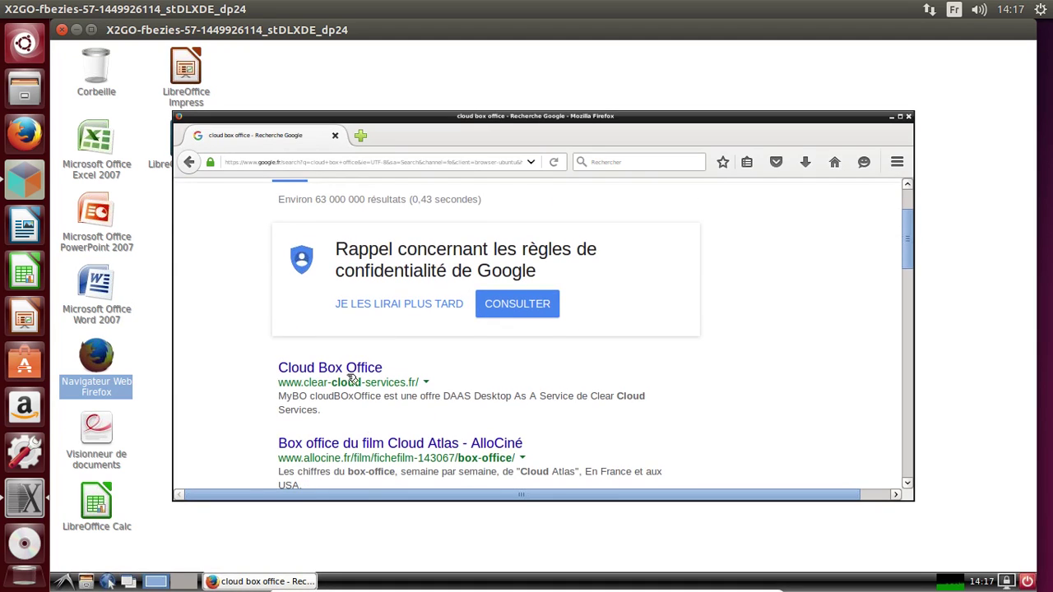
pyautogui.click(351, 374)
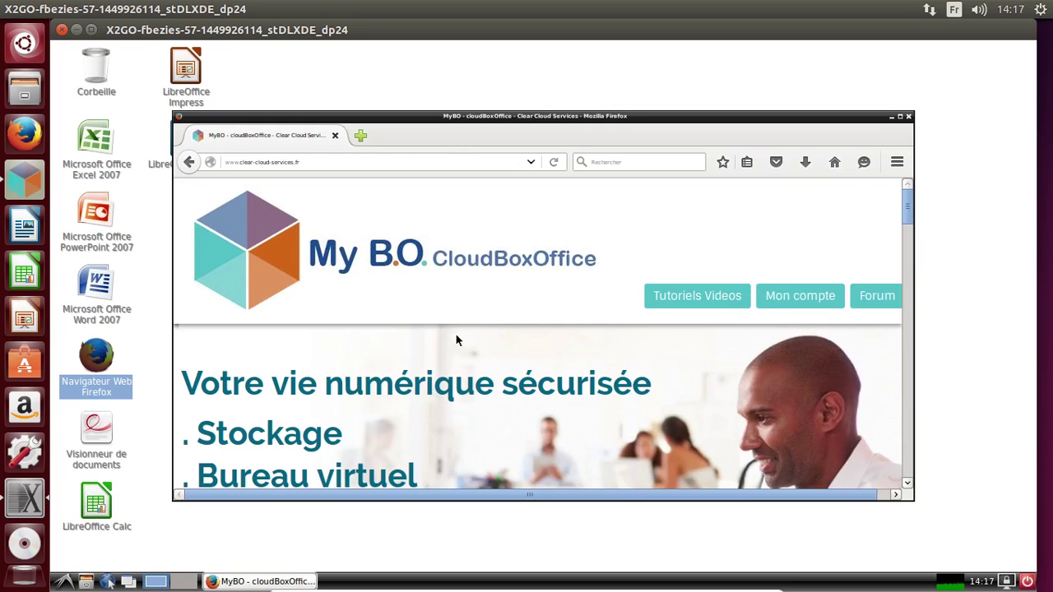
pyautogui.scroll(-3, 560, 232)
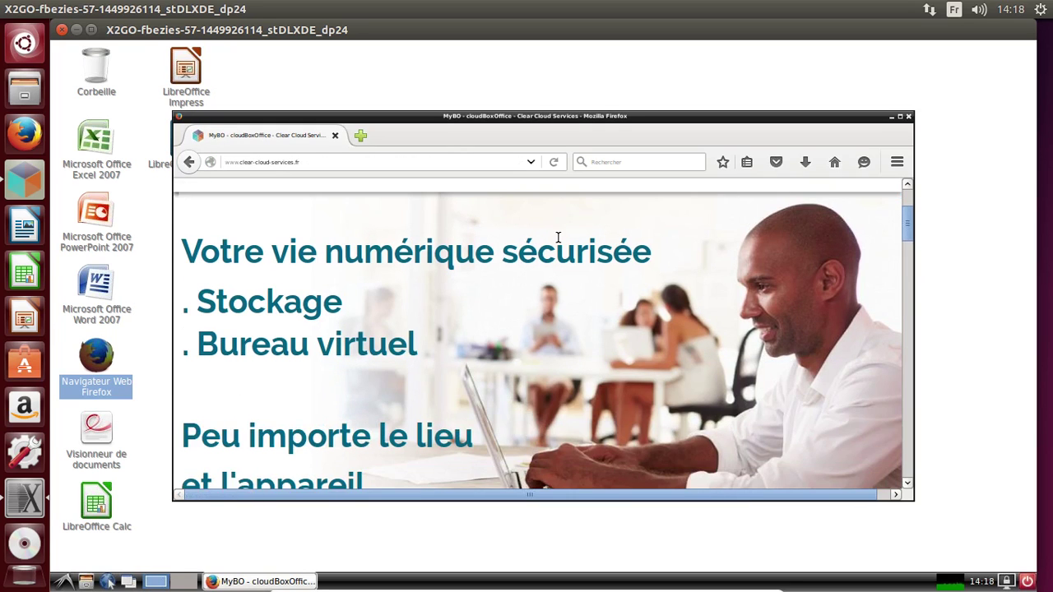
pyautogui.scroll(2, 563, 239)
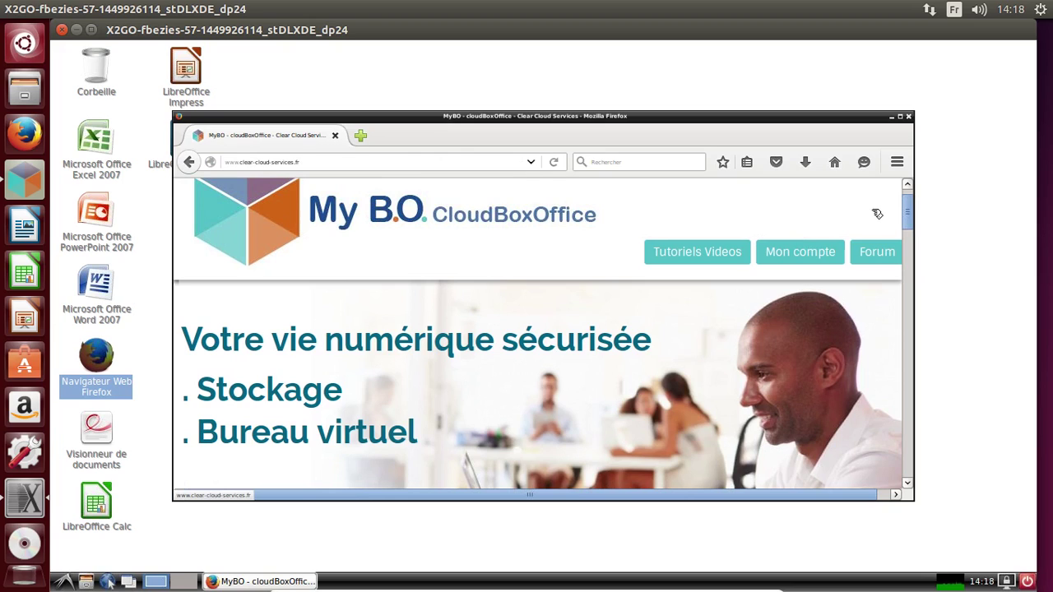
pyautogui.click(909, 118)
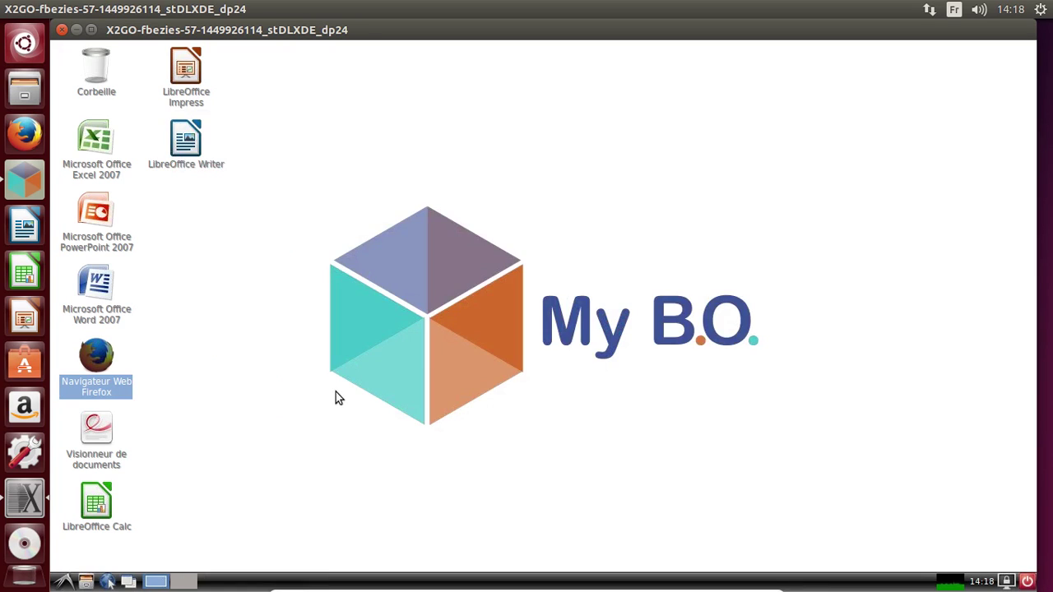
# End the LXDE session with Se déconnecter and close the CCS Client window
pyautogui.click(1027, 581)
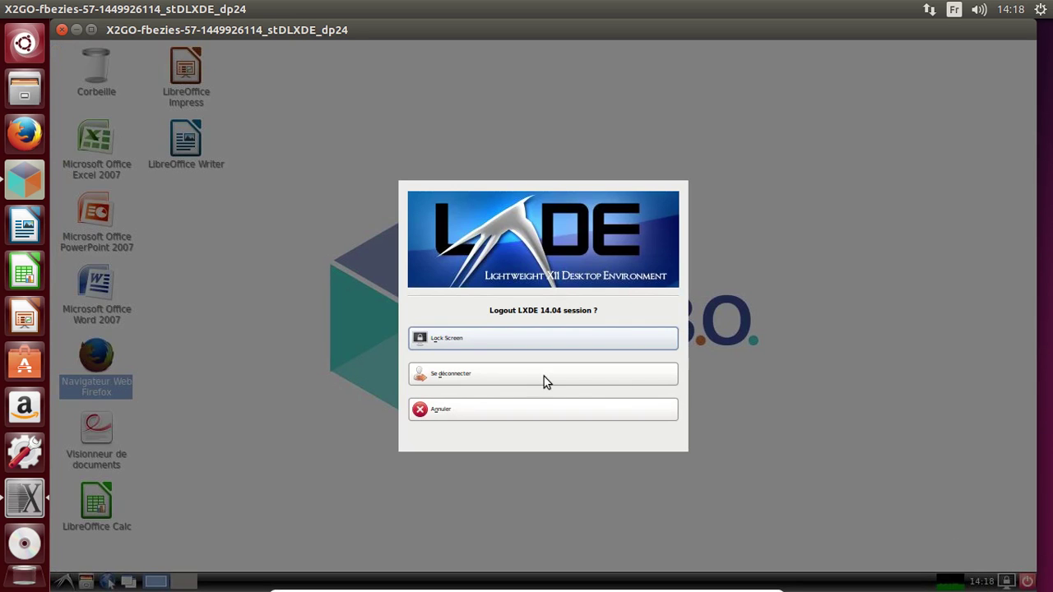
pyautogui.click(522, 375)
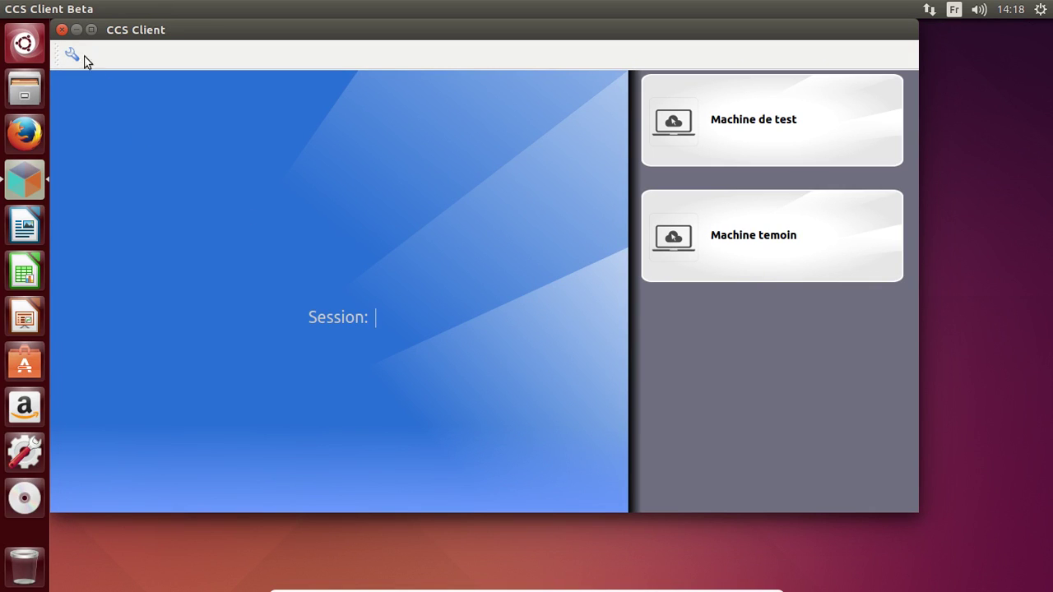
pyautogui.click(61, 30)
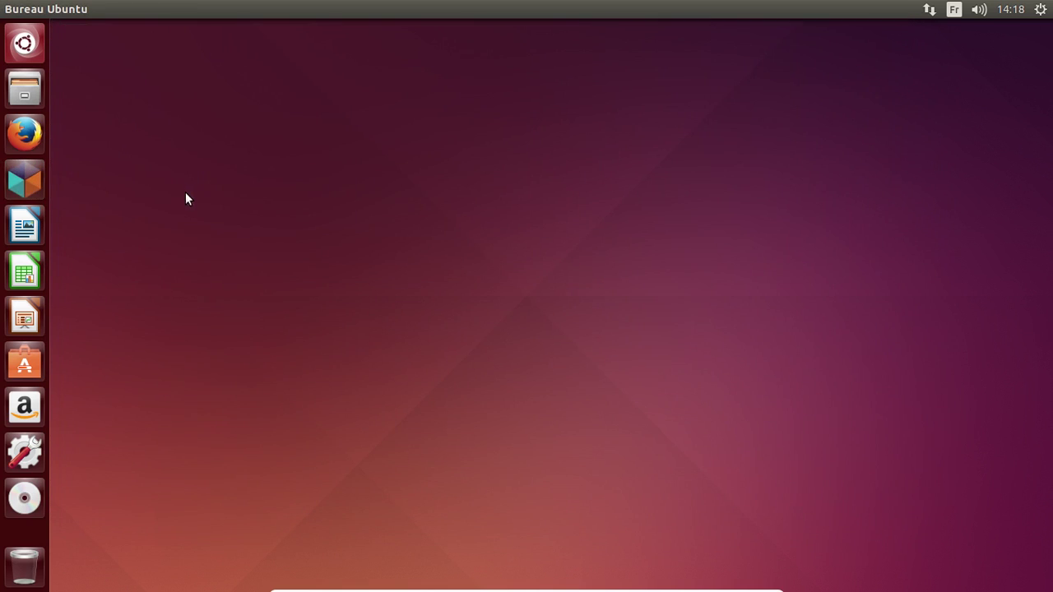
# Shut down the Ubuntu machine through the gear menu's Éteindre… option
pyautogui.click(1037, 14)
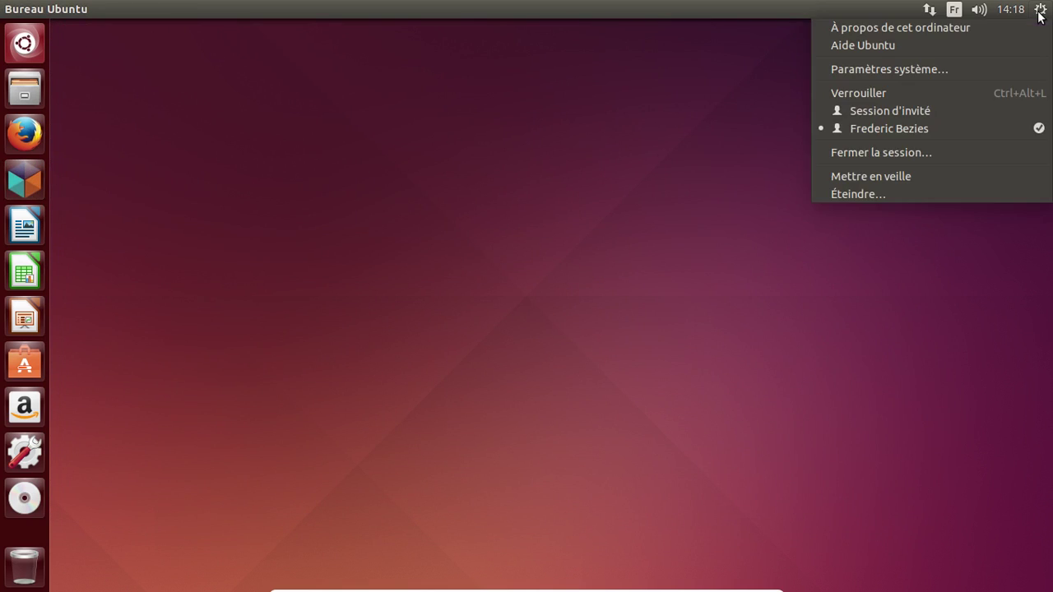
pyautogui.click(903, 194)
pyautogui.click(619, 329)
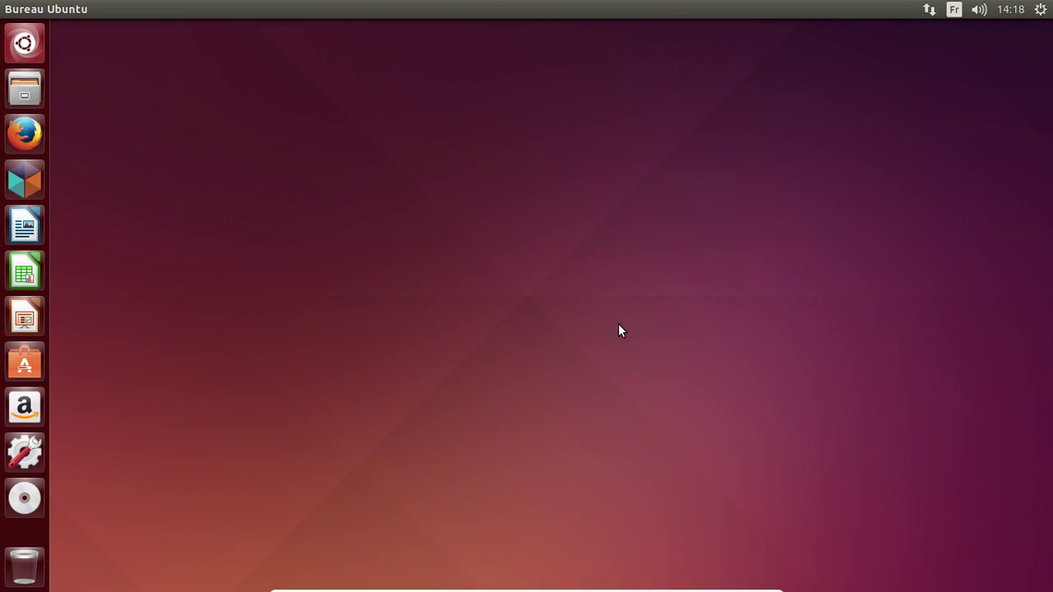